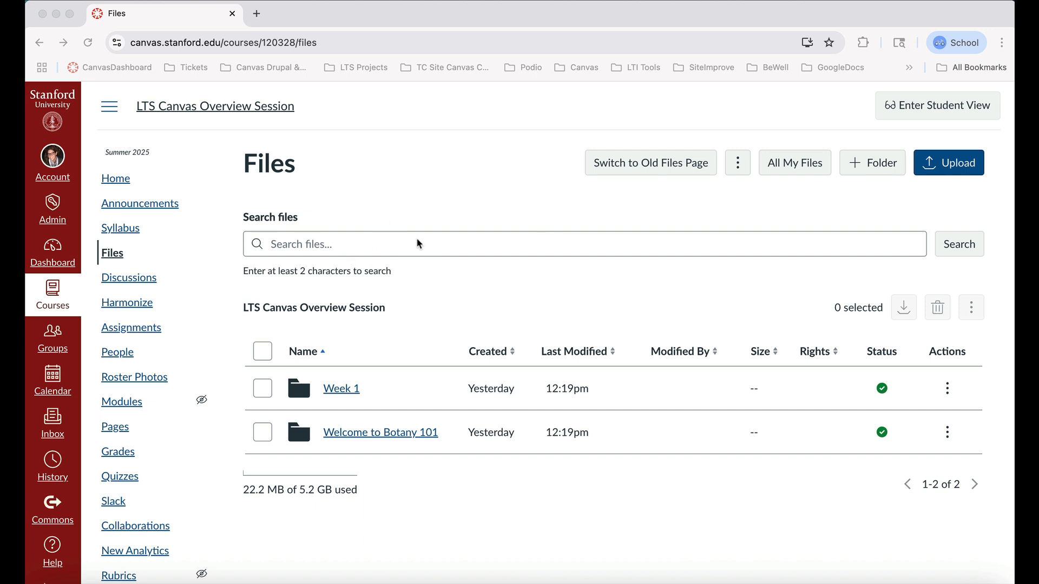
- Search the course files for "Syllabus" and return to the LTS Canvas Overview Session folder
click(348, 240)
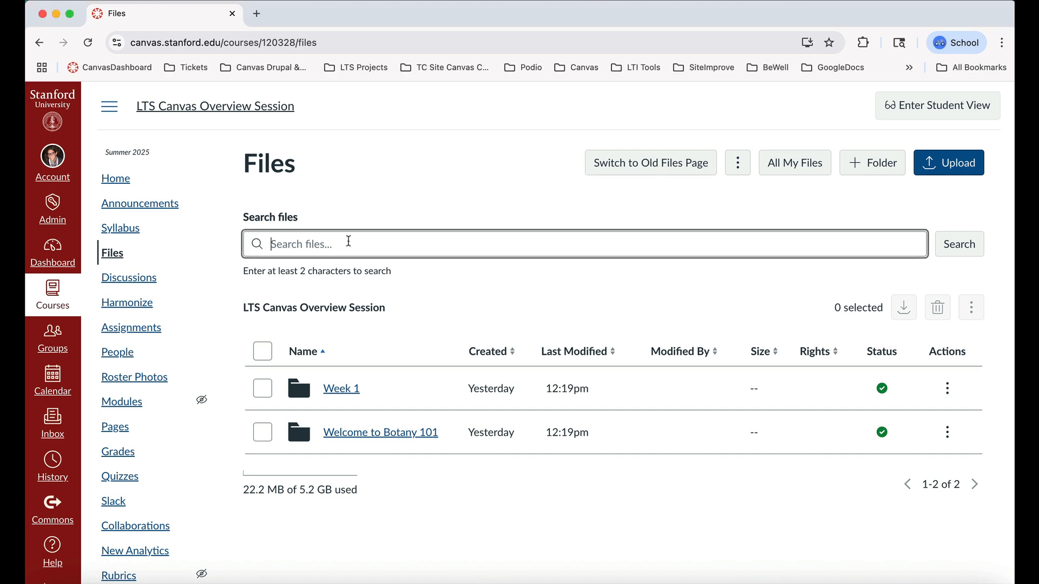
text(Syllabus)
key(Return)
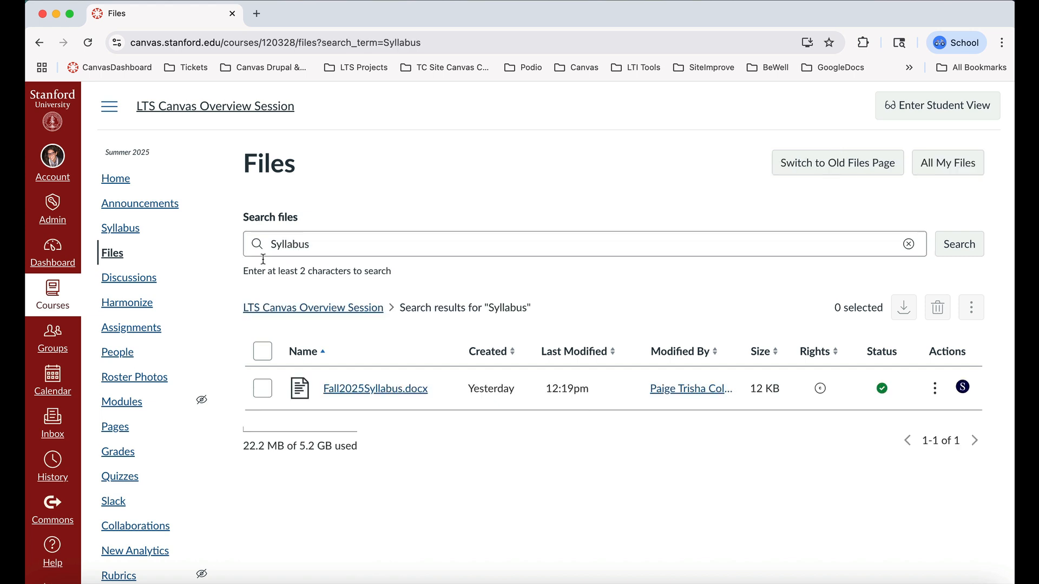
click(265, 307)
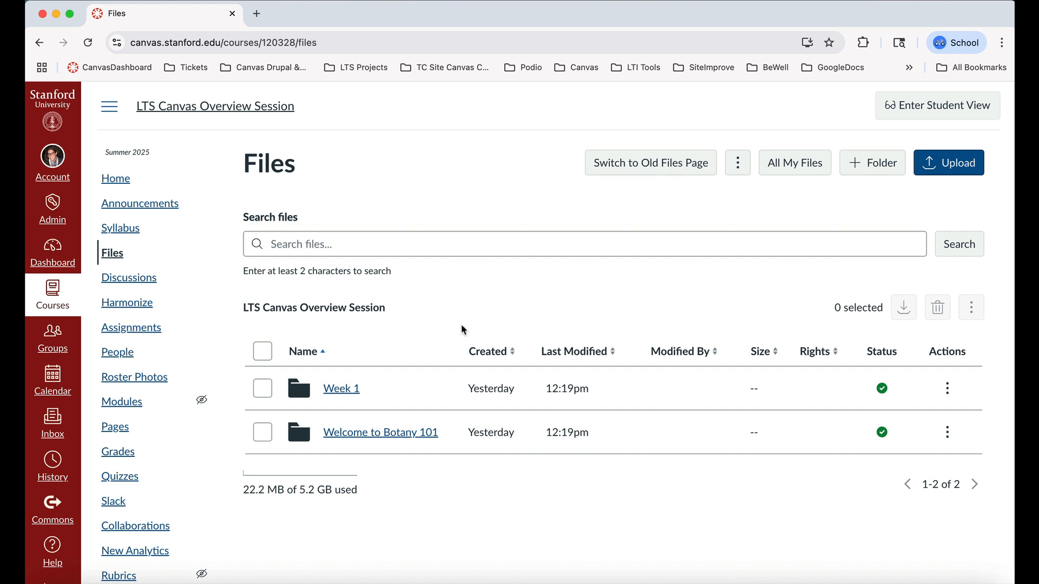
- Select the Week 1 and Welcome to Botany 101 folders and view the additional bulk actions available for them
click(263, 389)
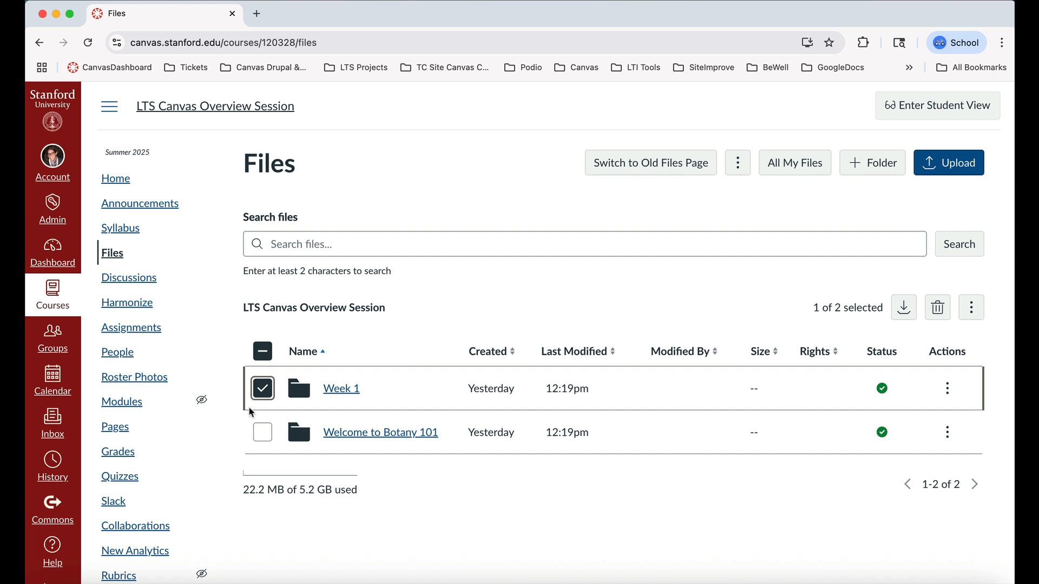
click(268, 436)
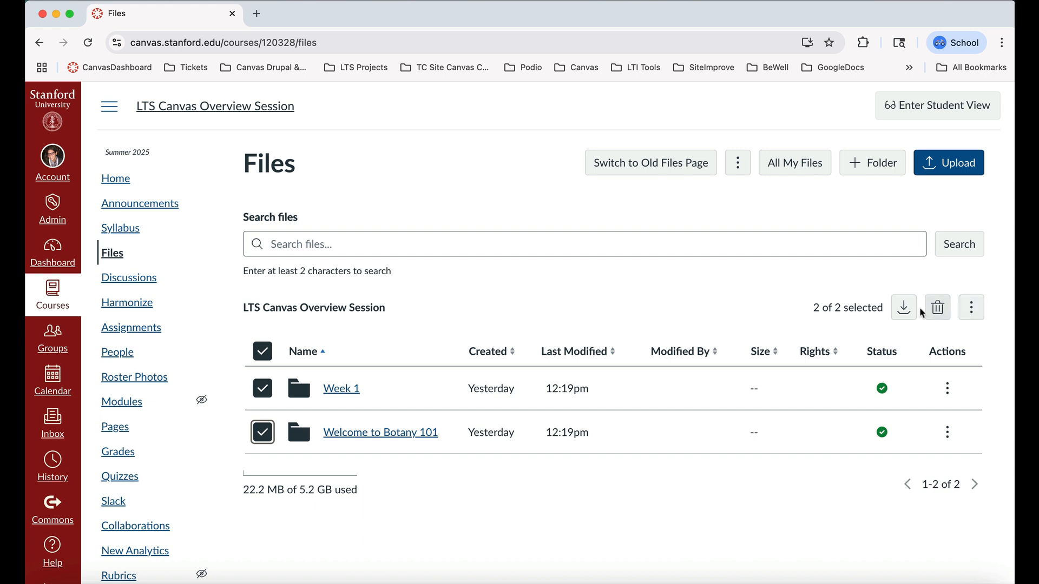
click(968, 313)
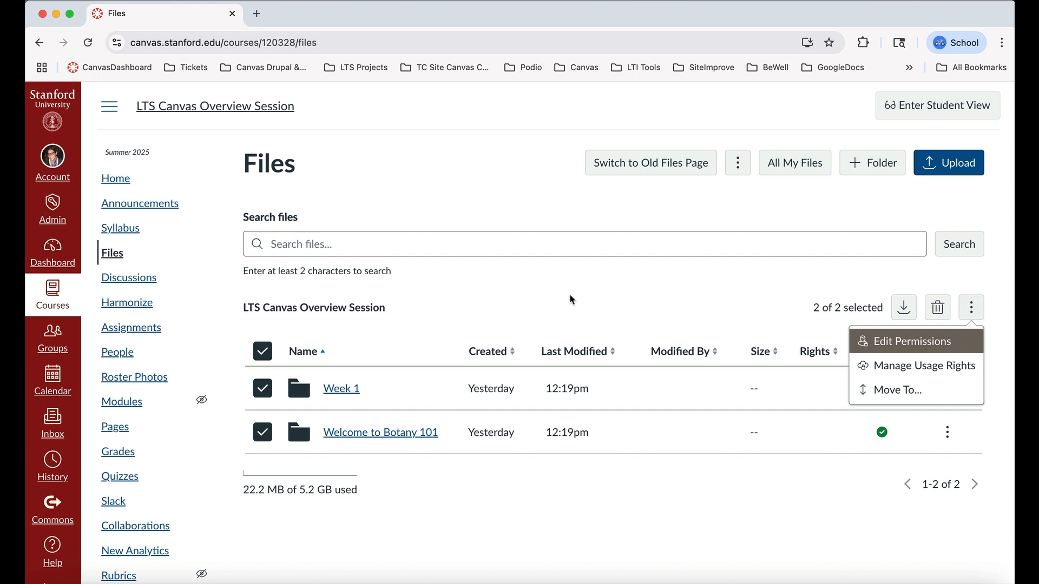
key(Escape)
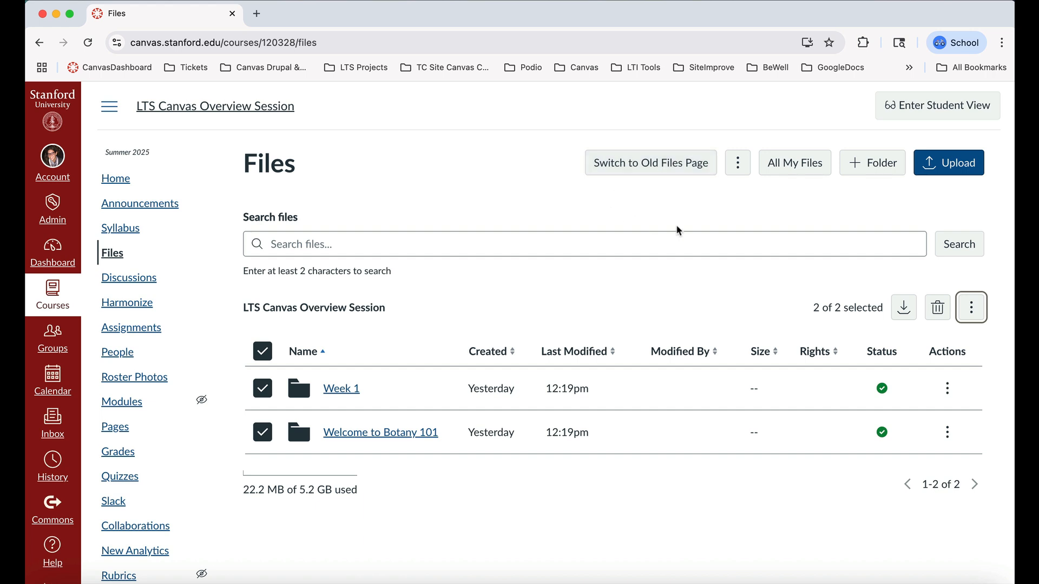
- Create a folder named "Week 2" in the course files
click(870, 168)
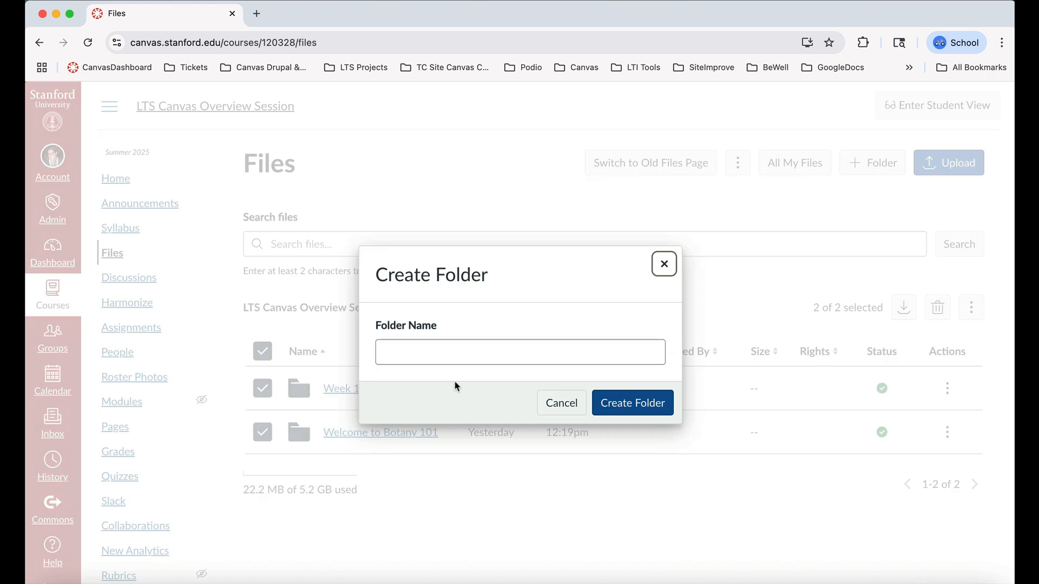
click(462, 353)
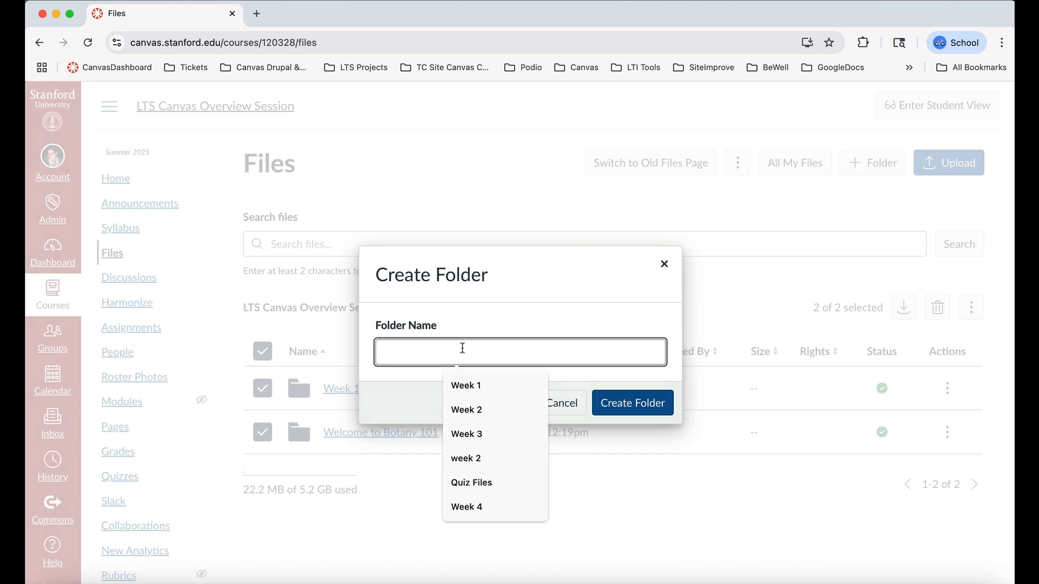
text(Week 2)
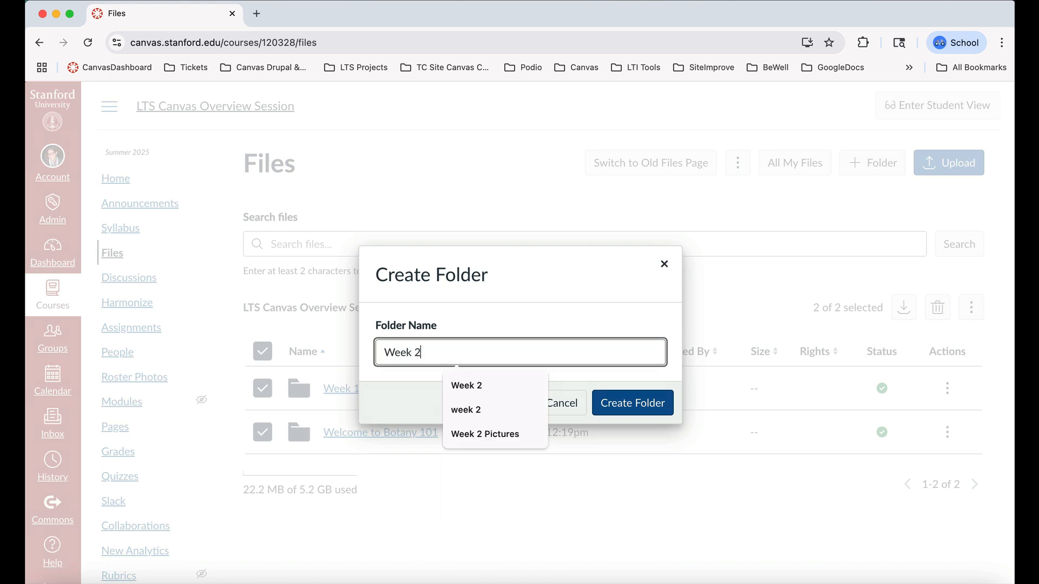
click(494, 385)
click(620, 404)
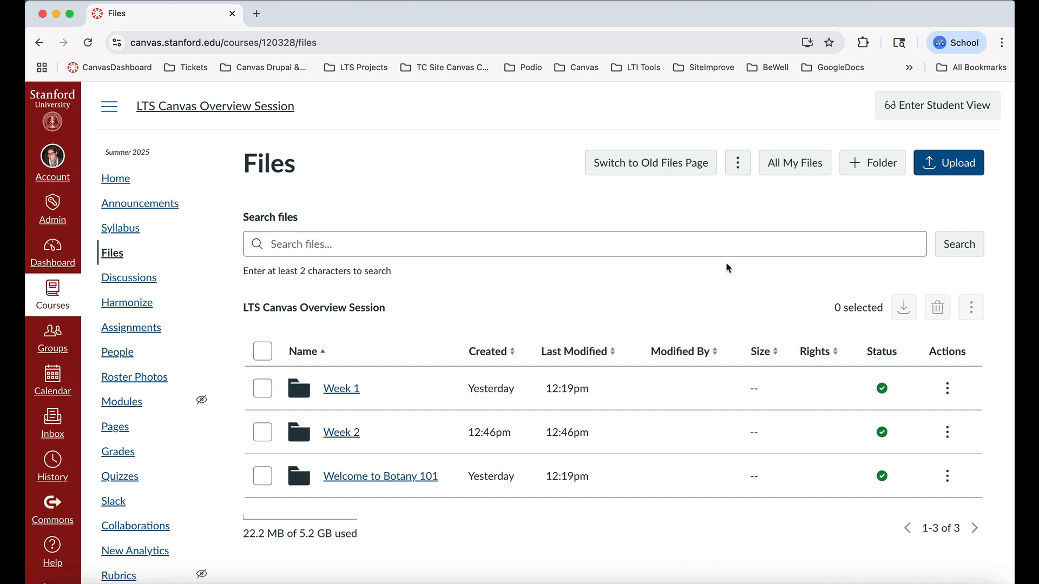
- Upload the Botany-Illustrated Introduction PDF from the 1CanvasCourseFiles folder to the course files
click(954, 168)
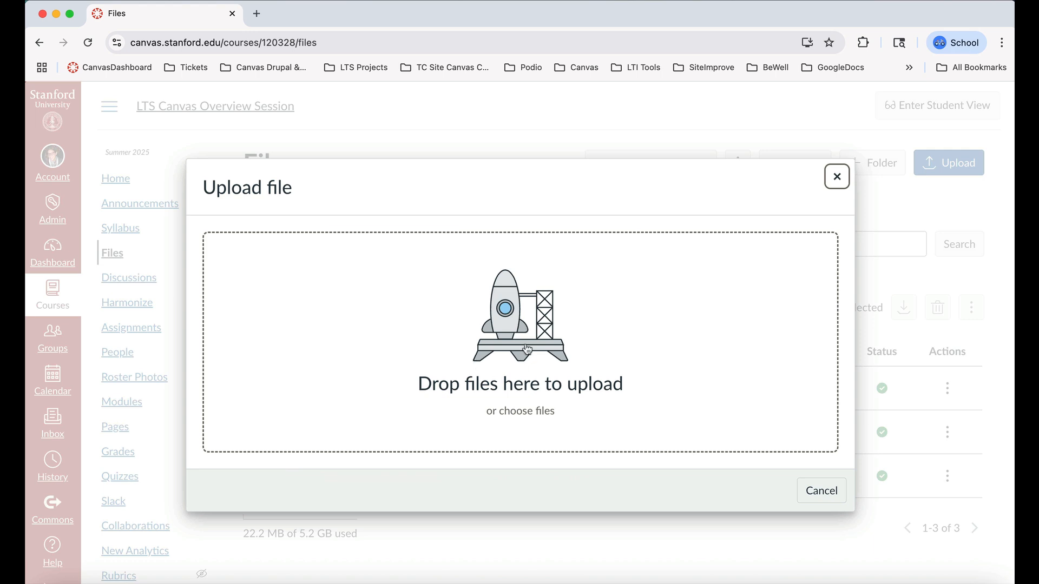
click(507, 333)
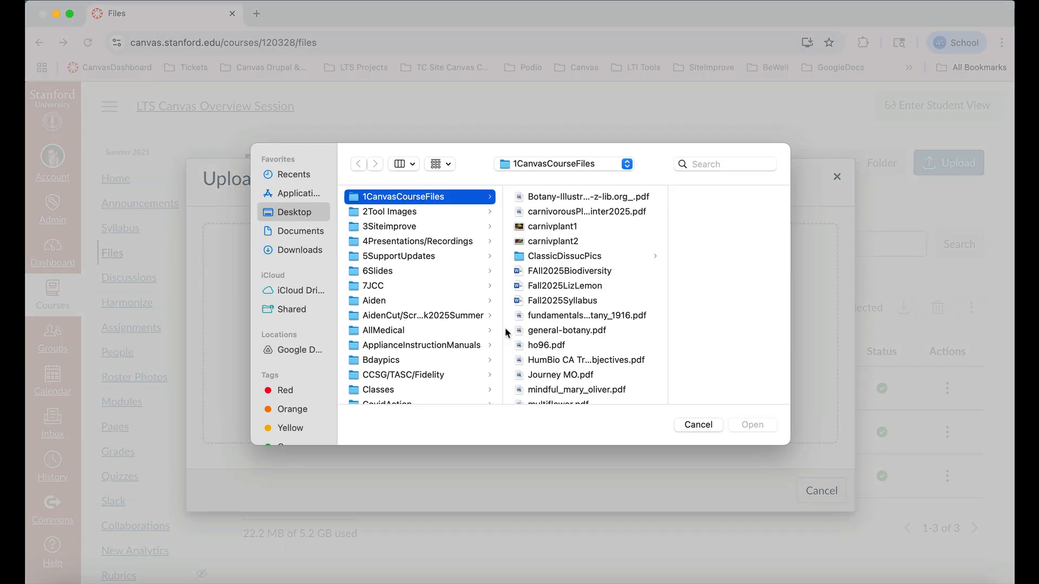
click(597, 199)
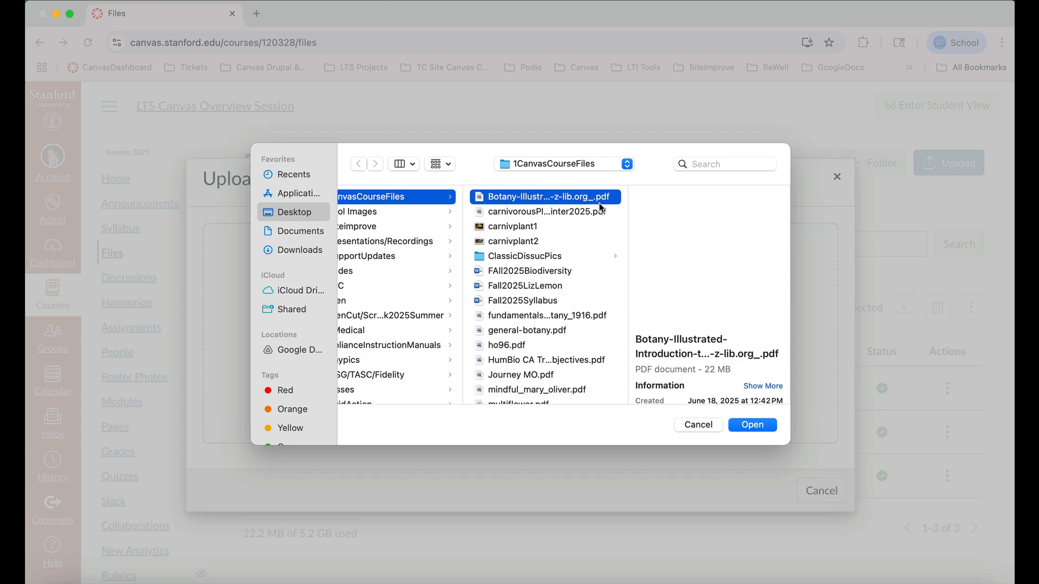
click(752, 425)
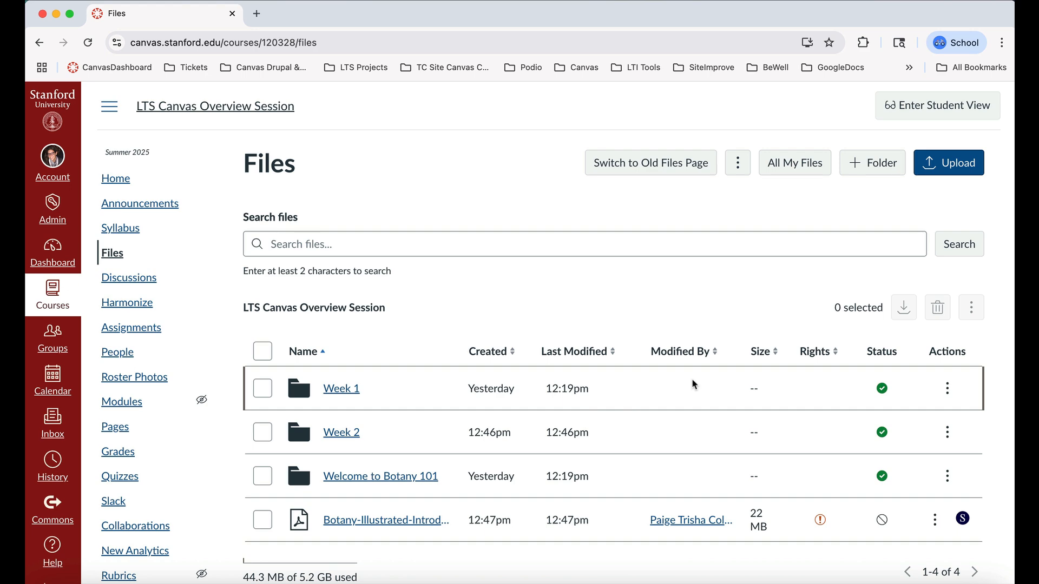
- Upload carnivorousPlantsWinter2025.pdf and Types of Carnivorous Plants.xlsx to the course files
click(962, 166)
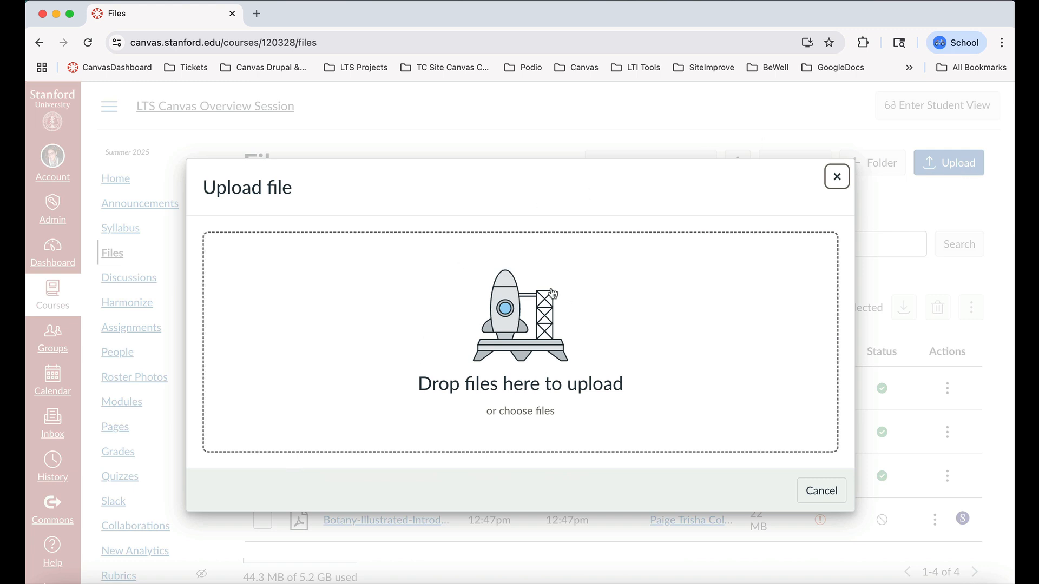
click(546, 330)
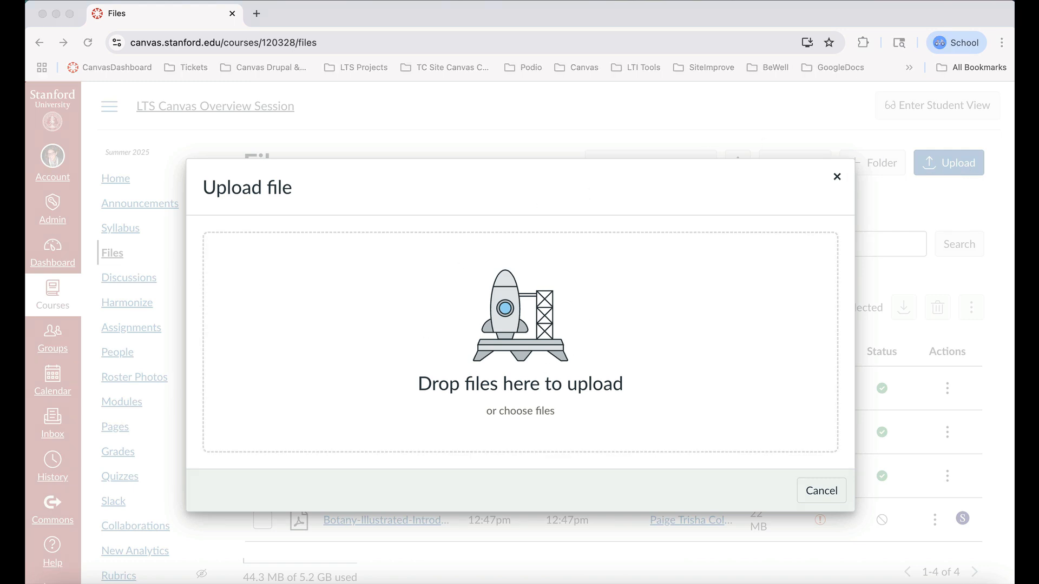
drag(489, 374, 507, 320)
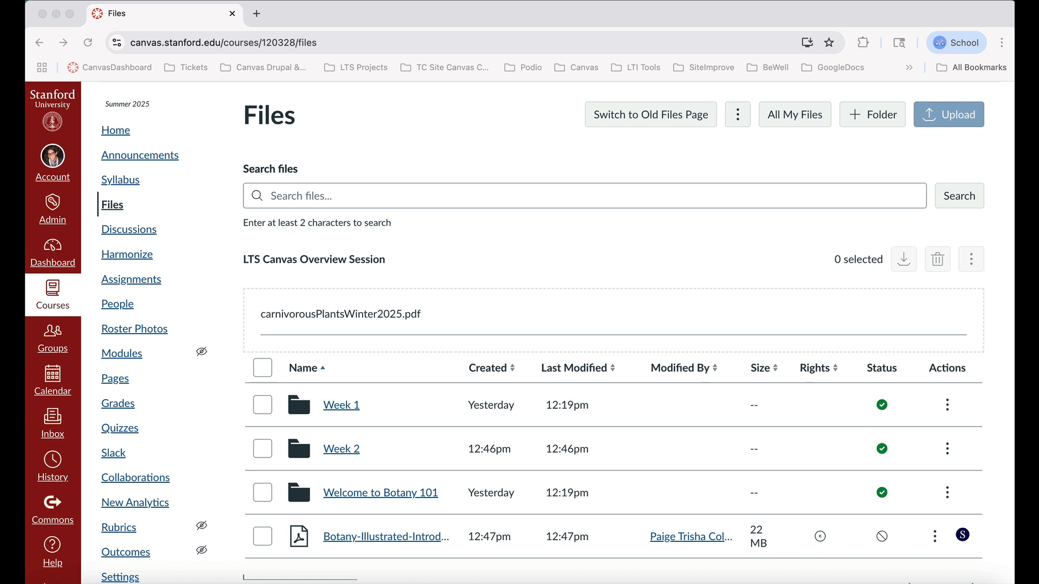
drag(595, 102, 529, 439)
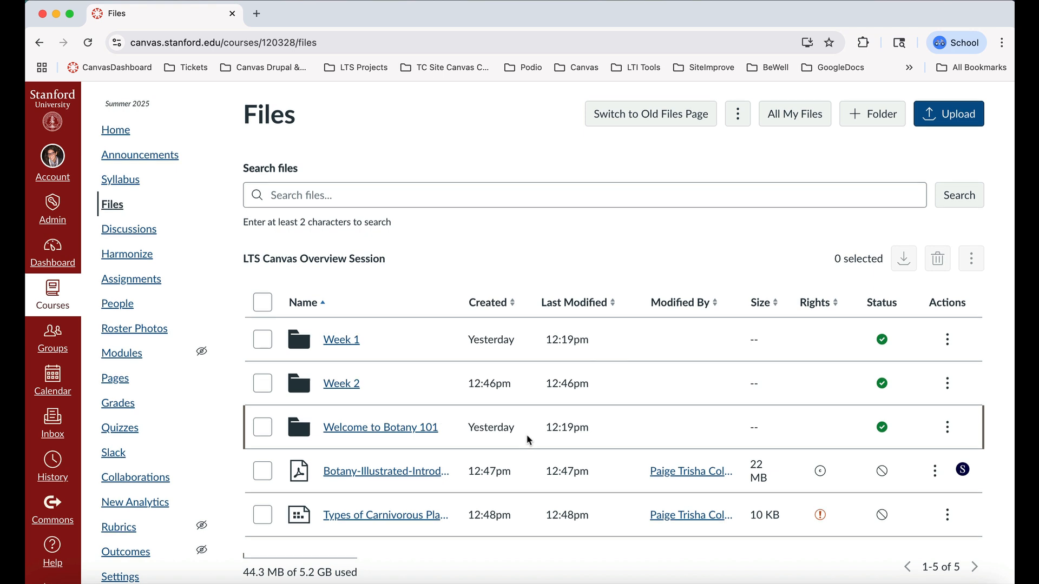
- Set the usage rights of Types of Carnivorous Plants.xlsx to "I hold the copyright" and save
scroll(528, 440, down, 1)
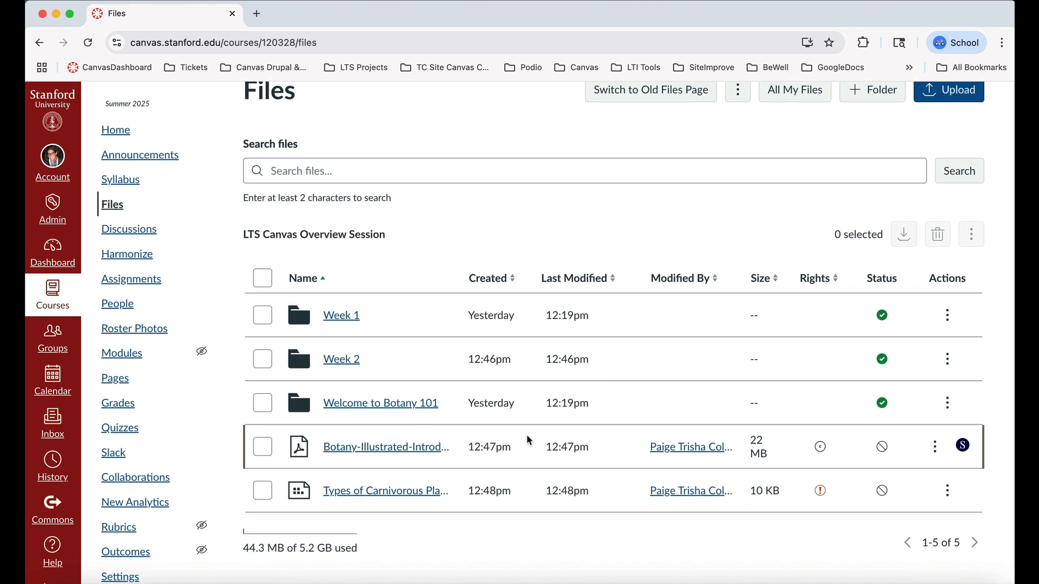
mouse_move(821, 492)
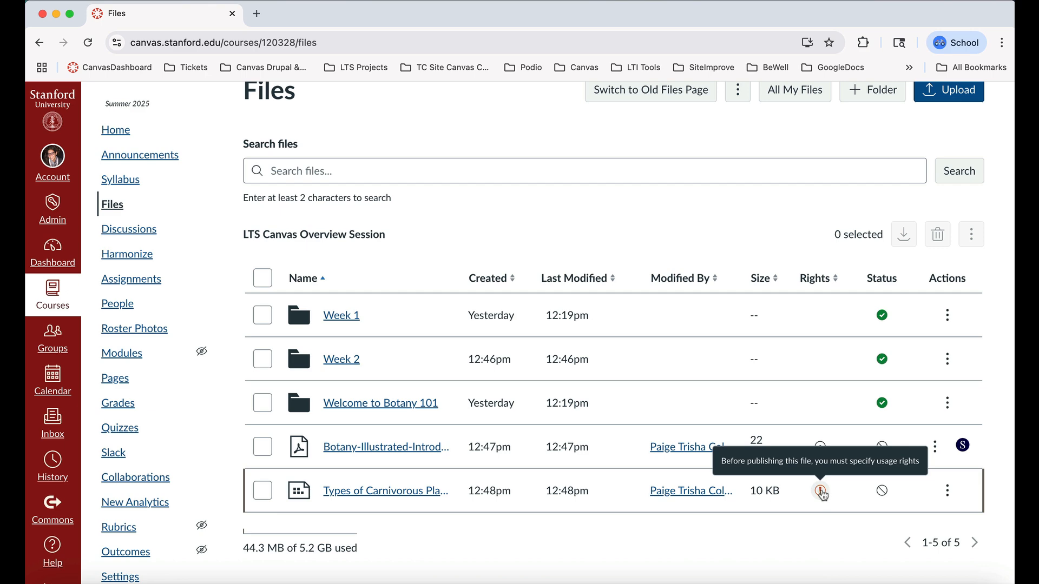
click(821, 491)
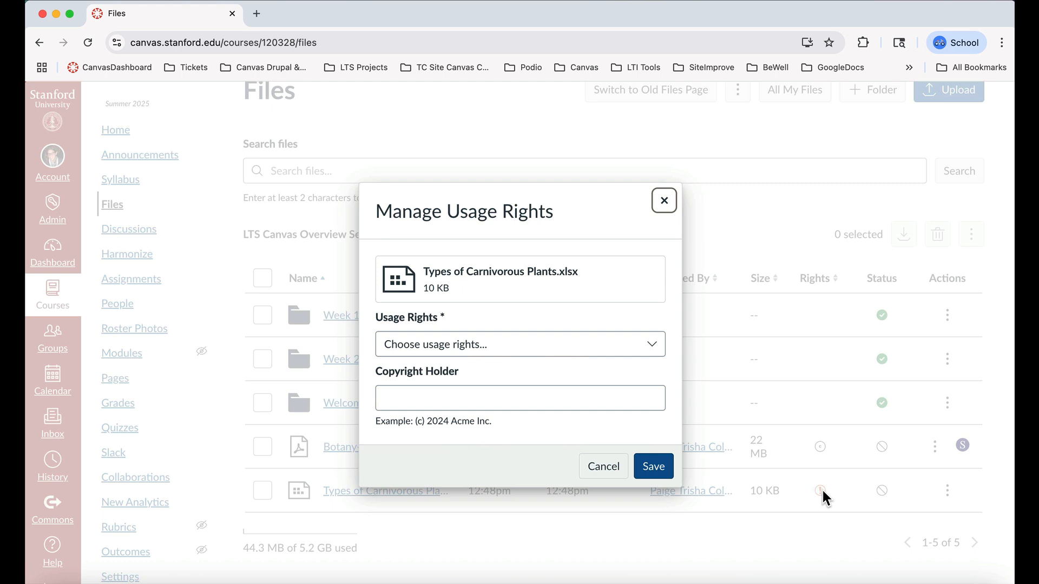
click(662, 352)
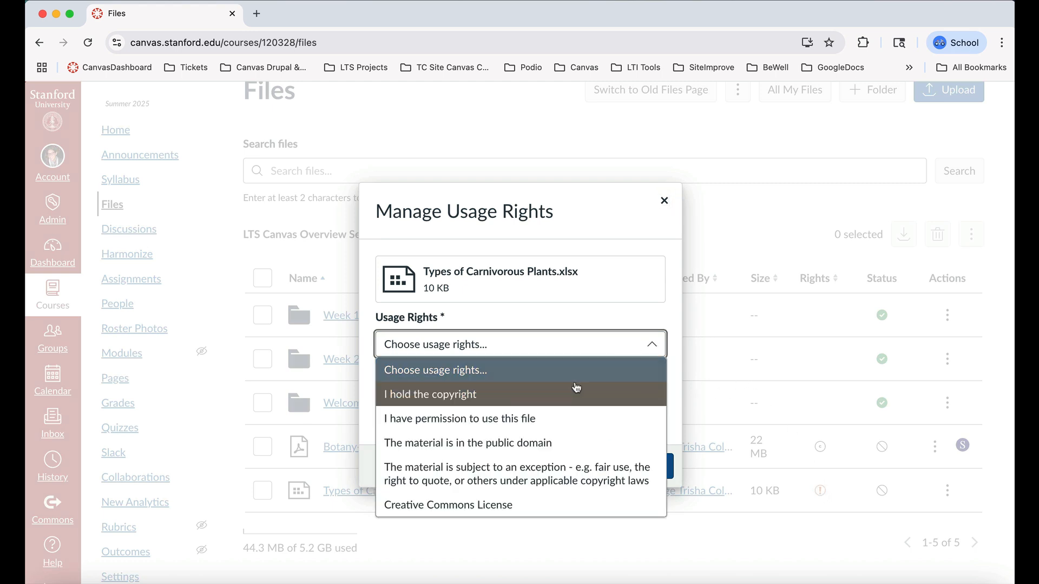
click(576, 394)
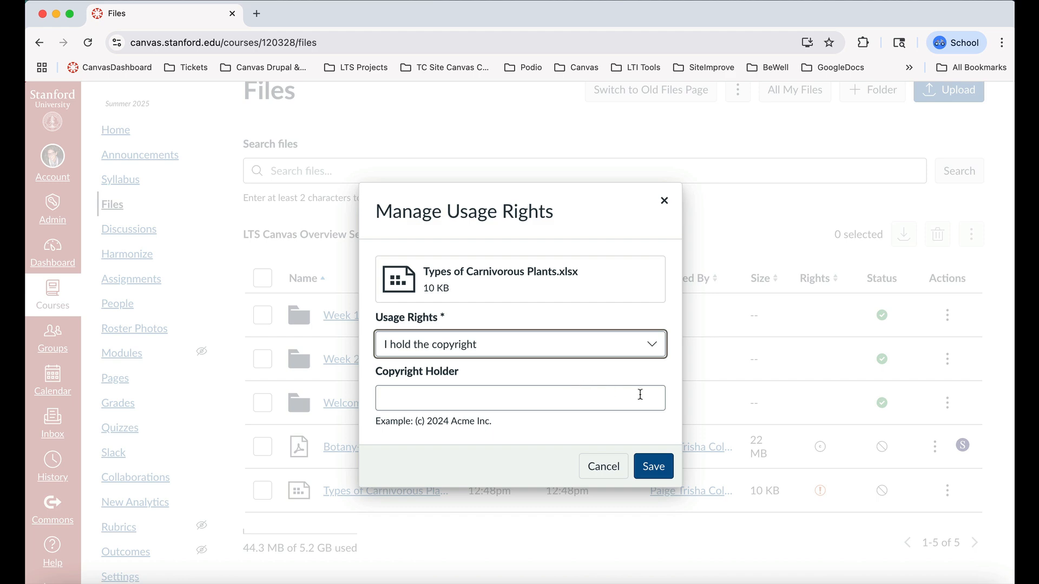
click(661, 469)
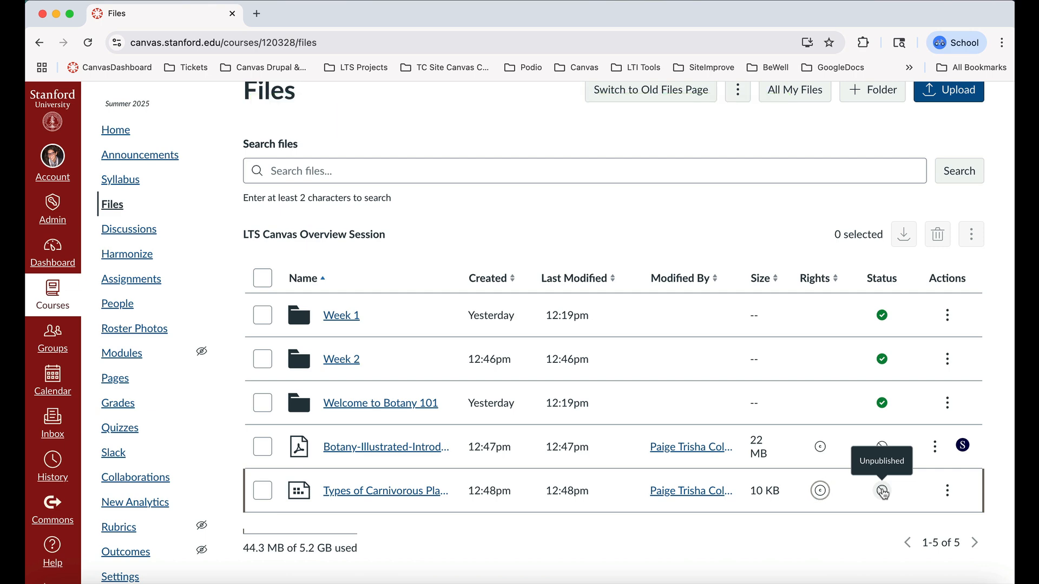
- Set the availability of Types of Carnivorous Plants.xlsx to Publish and save the permissions
click(882, 492)
click(651, 354)
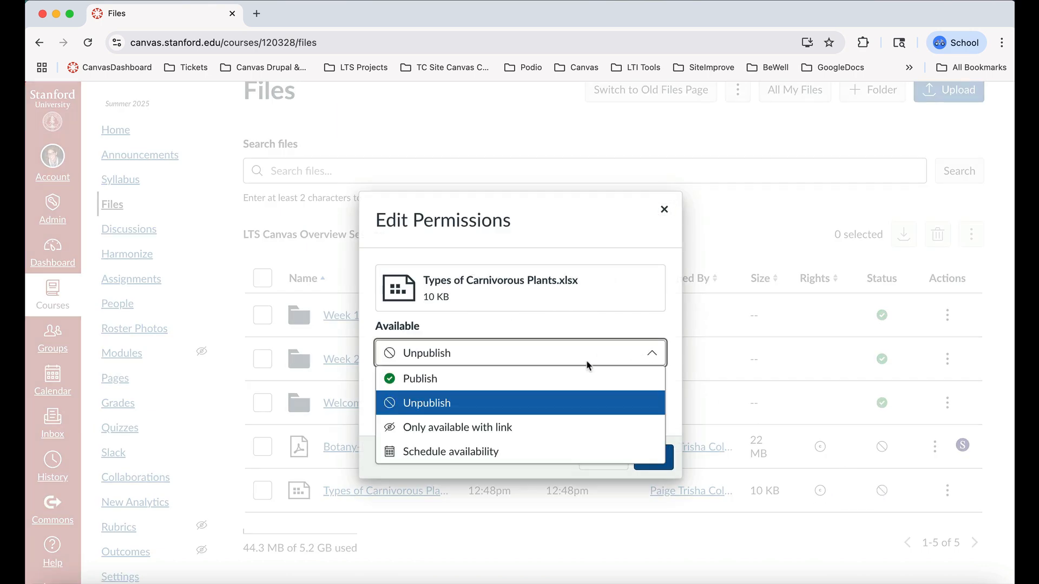
click(576, 376)
click(651, 460)
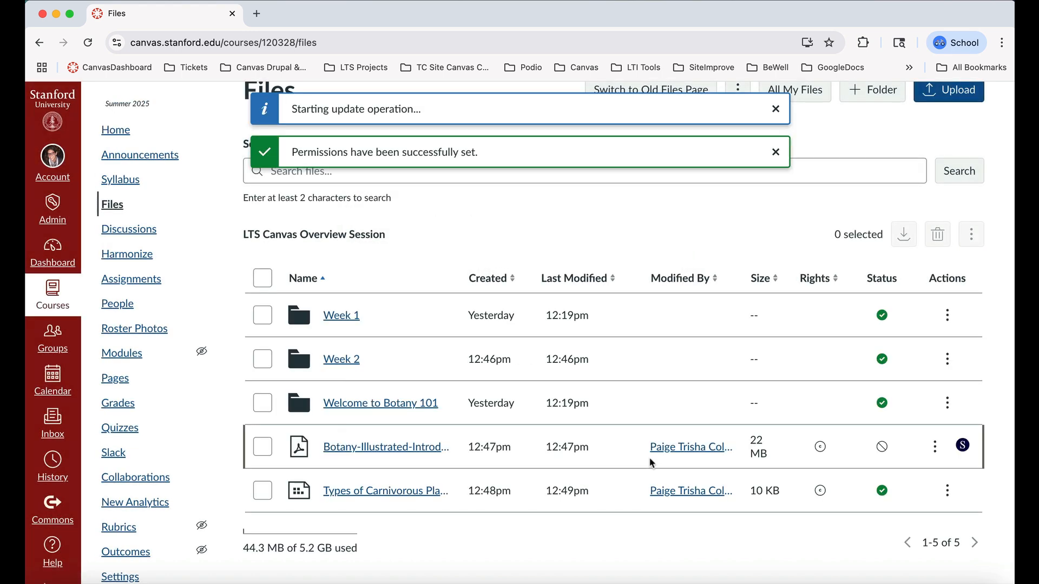
- Upload the BigBen.png image to the course files
scroll(651, 462, up, 3)
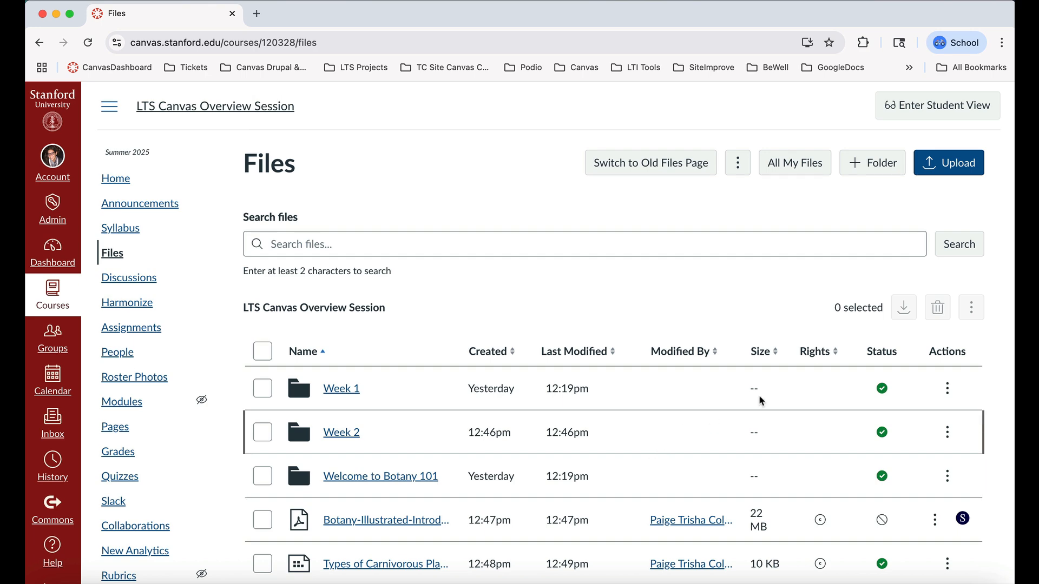
click(952, 167)
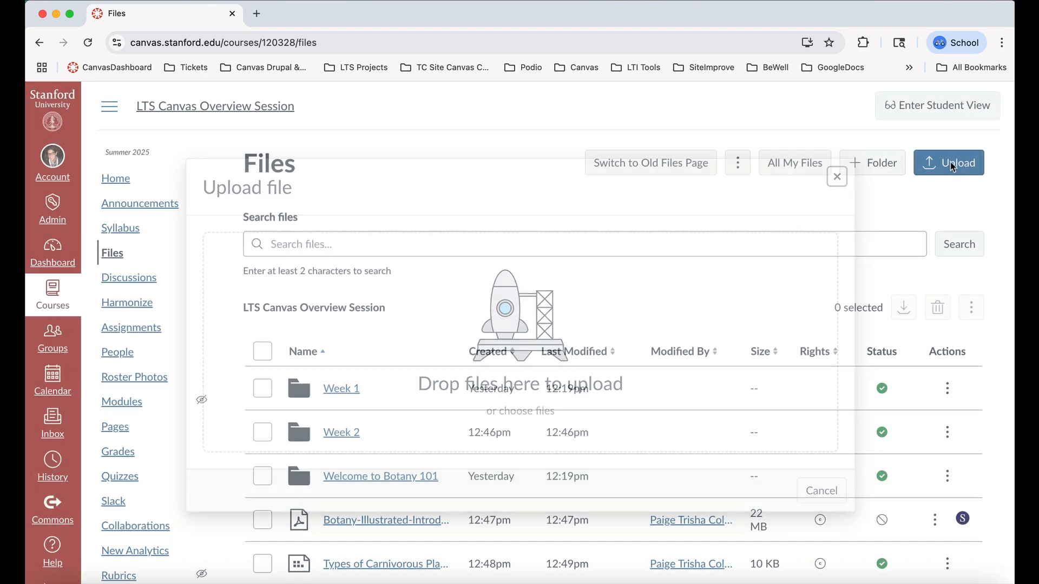
drag(595, 2, 489, 243)
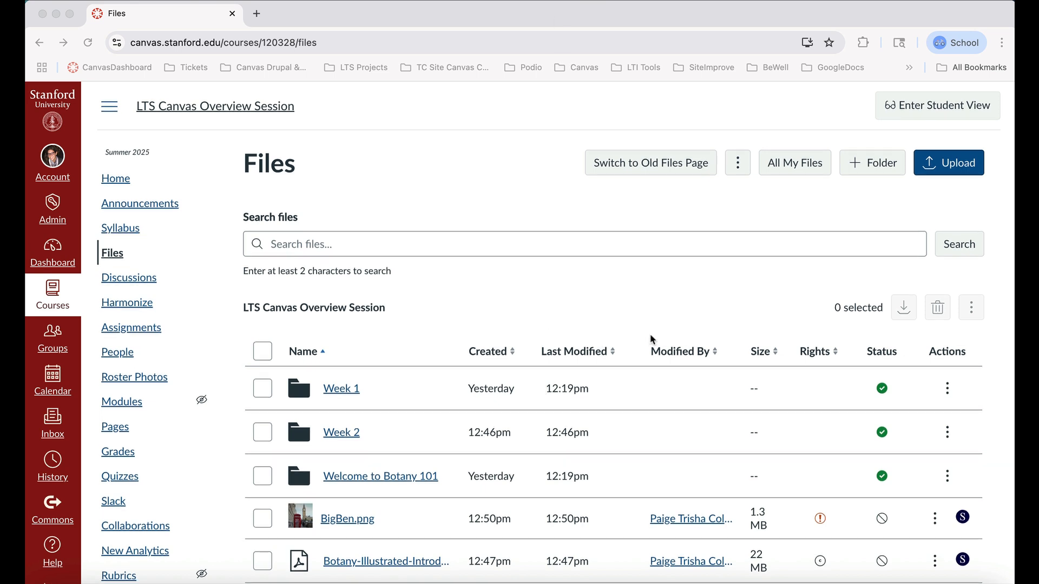
- Create another folder with the name "Week 2" alongside the existing course folders
click(875, 168)
click(872, 165)
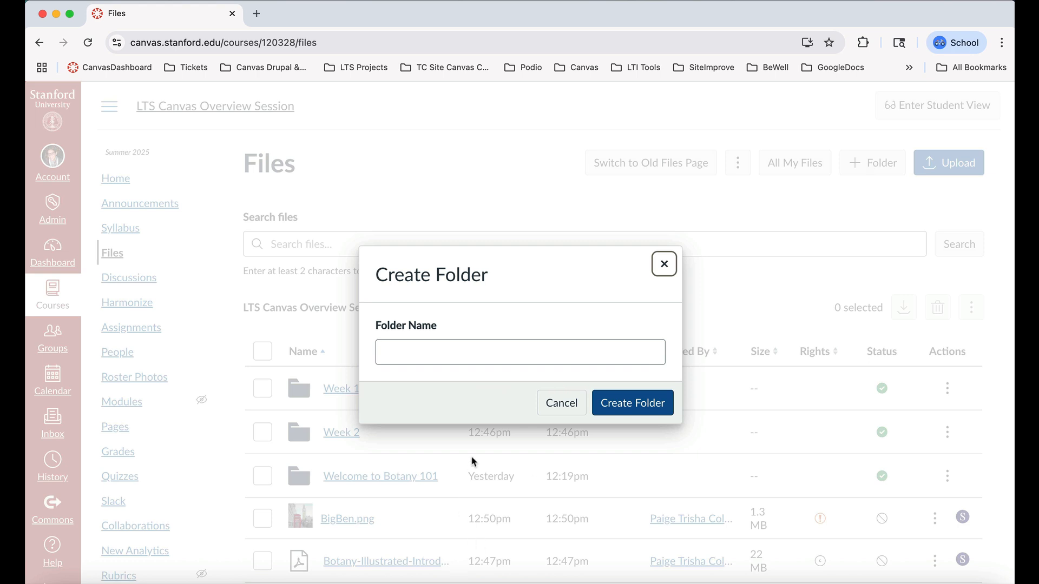
click(477, 353)
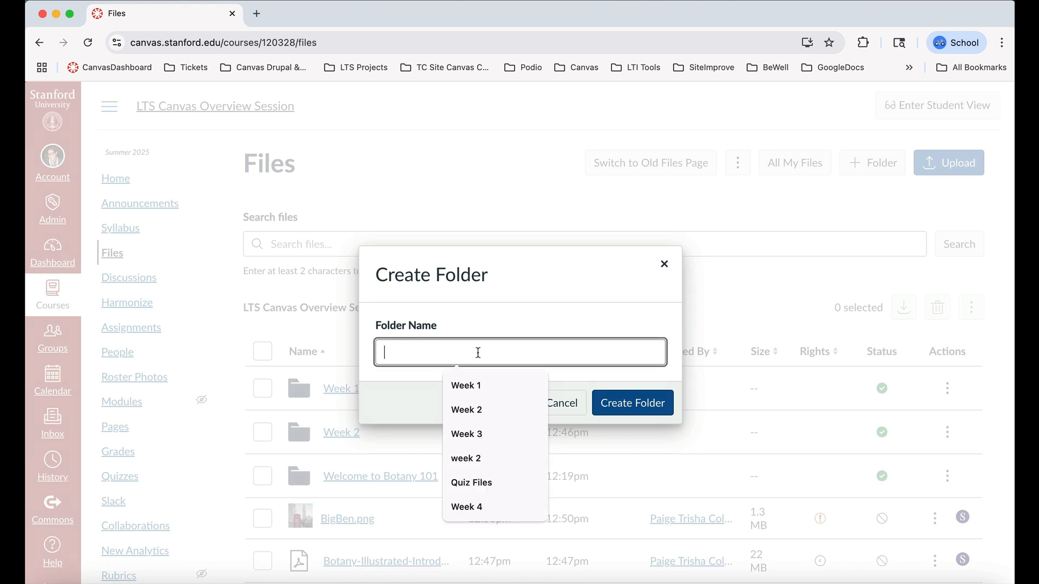
text(Week 2)
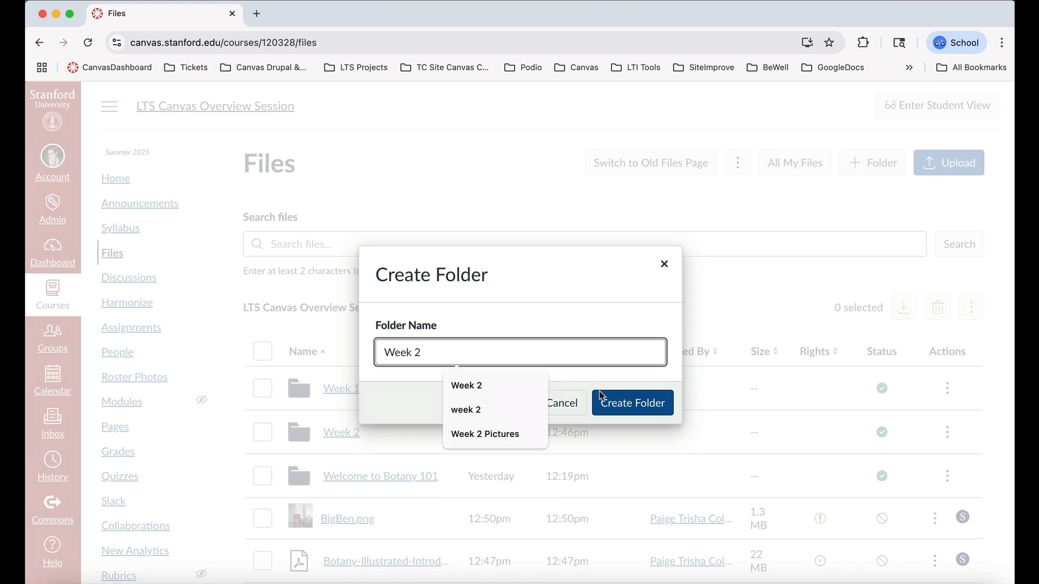
click(621, 404)
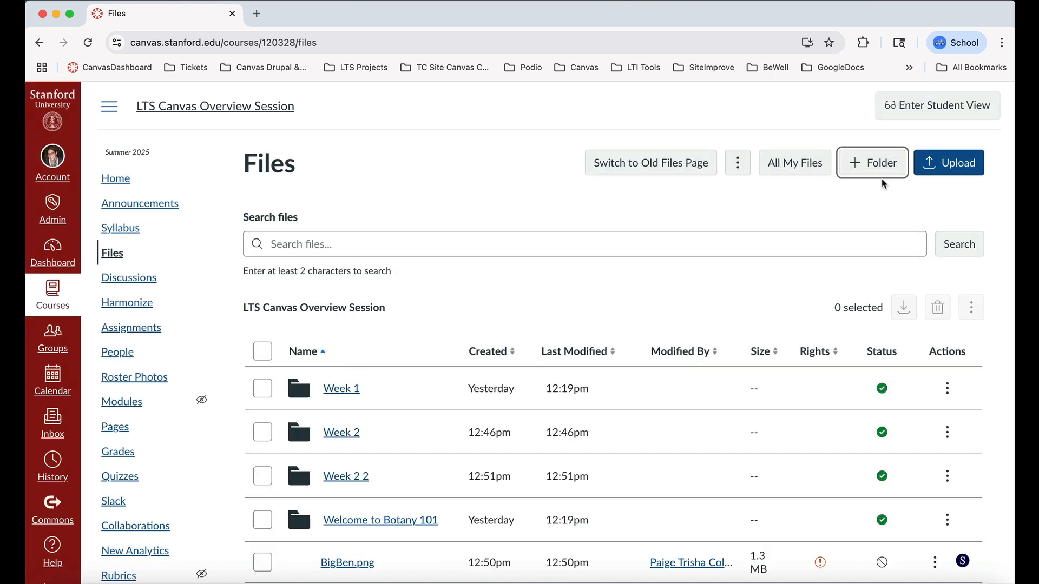
- Create a course folder with the name "Exam Content"
click(879, 161)
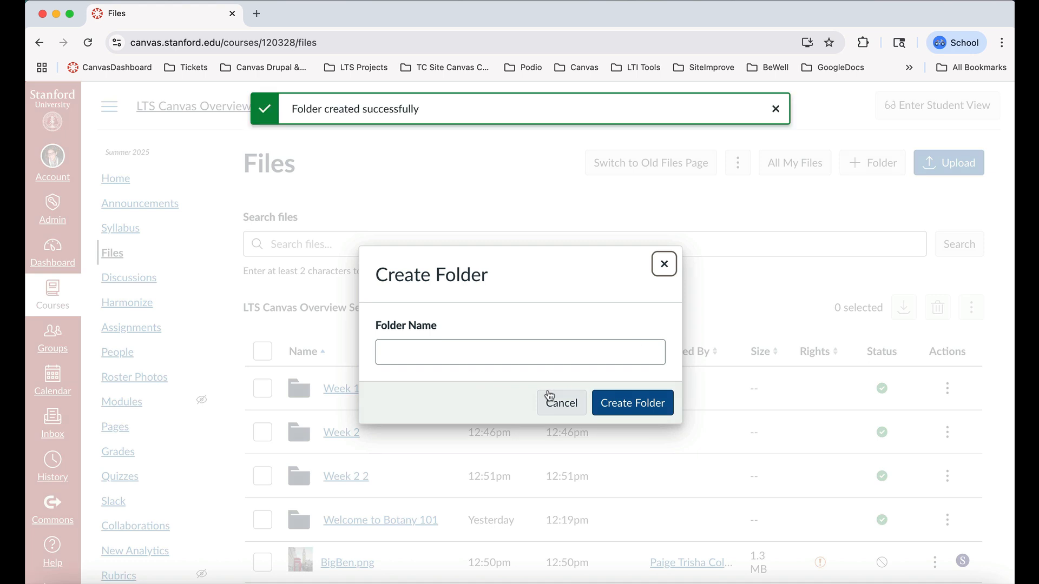
click(542, 346)
text(Exam C)
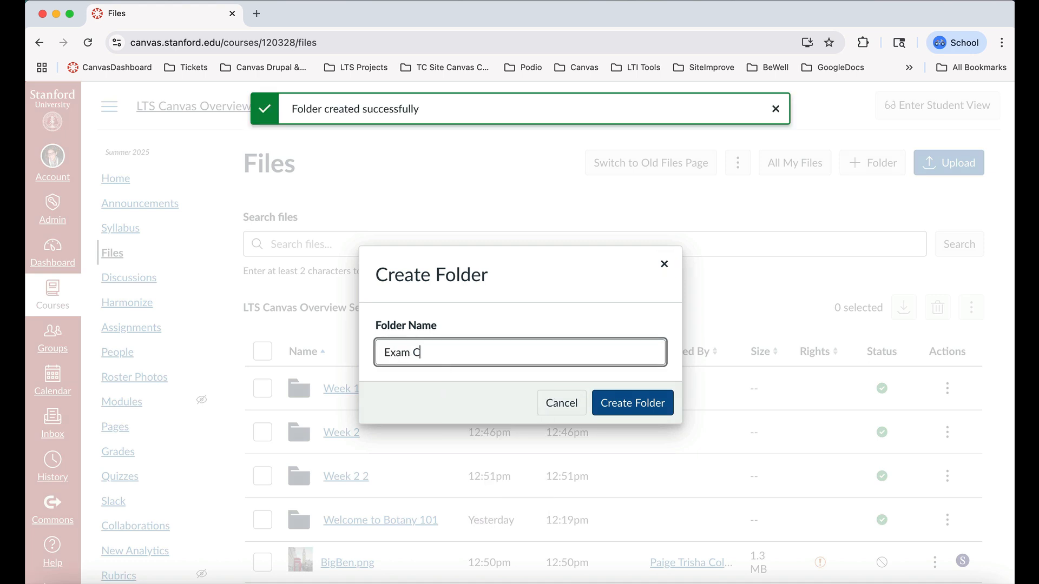
text(ontent)
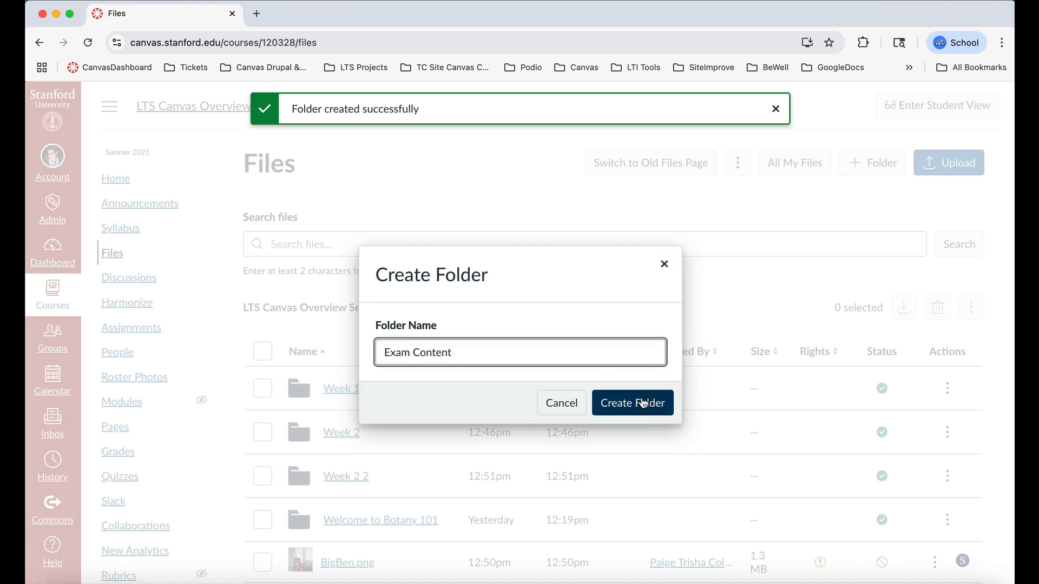
click(643, 403)
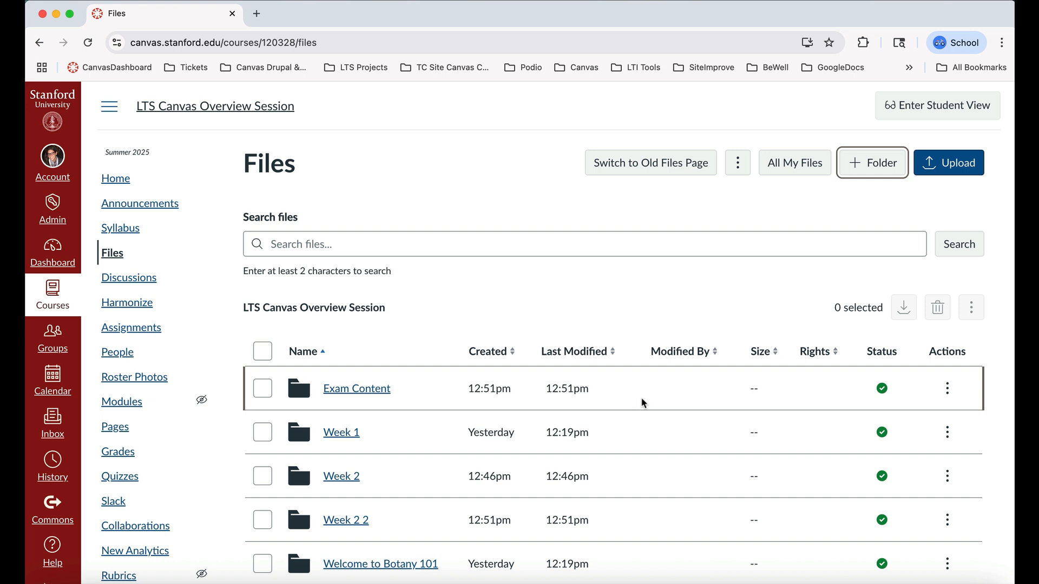
- Move the Botany-Illustrated-Introduction PDF from the course files into the Week 1 folder
scroll(644, 403, down, 3)
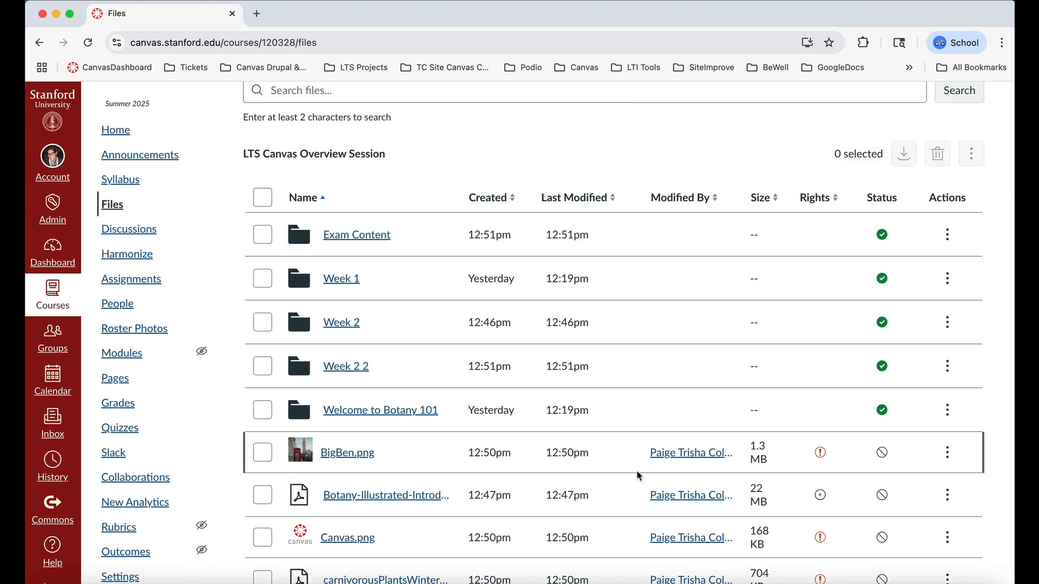
scroll(578, 476, down, 1)
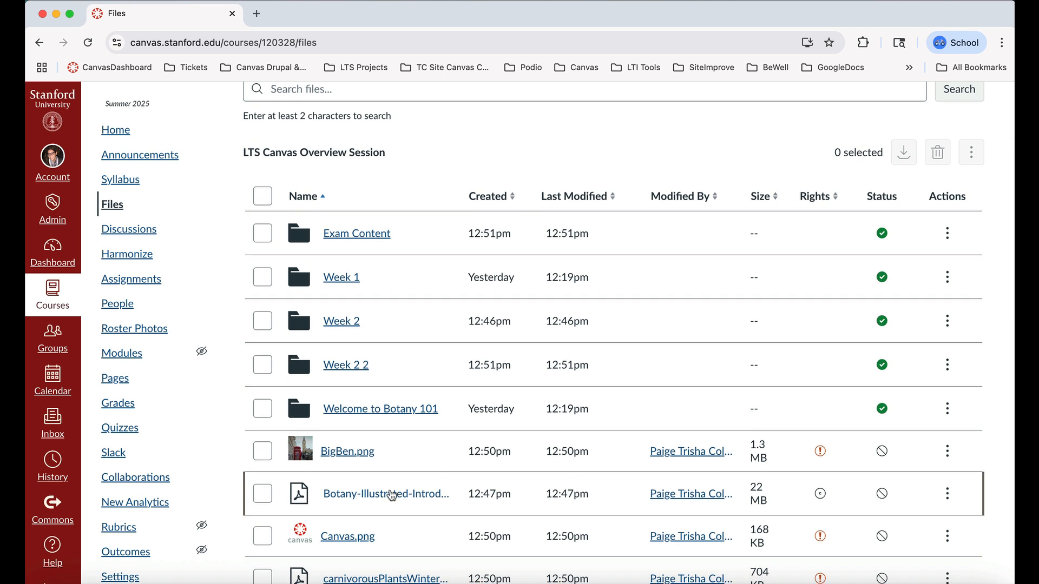
drag(392, 495, 343, 276)
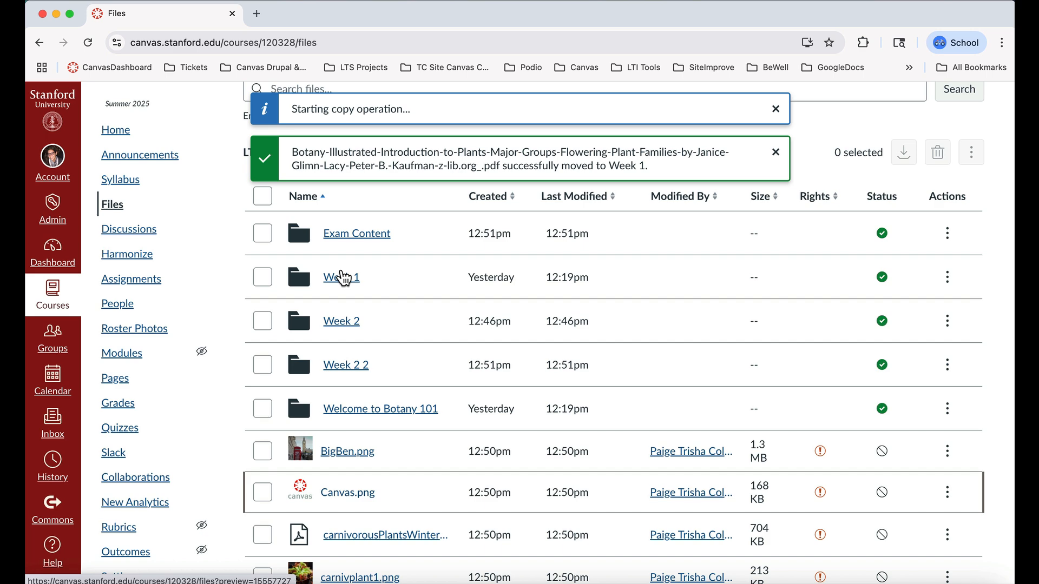
- Preview course files in sequence from FAll2025Biodiversity.docx through Fall2025LizLemon.docx and Fall2025Syllabus.docx to Flower.png, and close the preview
scroll(343, 278, up, 3)
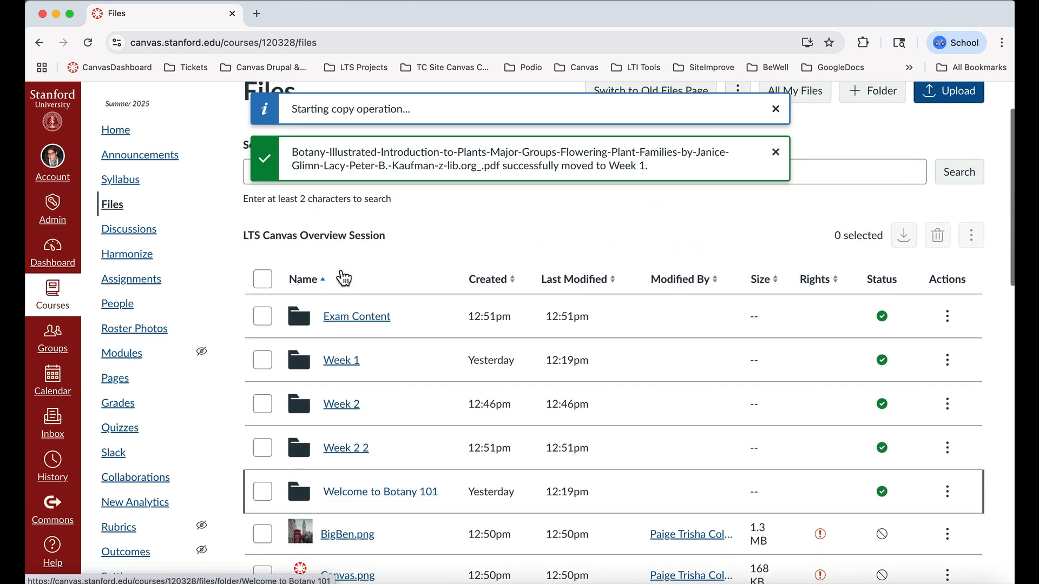
scroll(343, 278, down, 3)
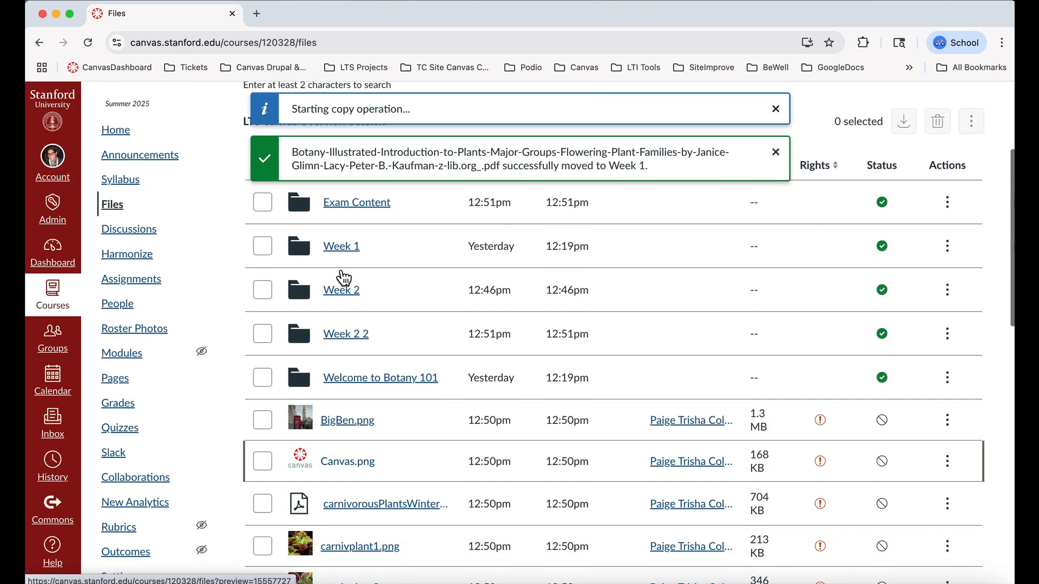
scroll(343, 278, down, 6)
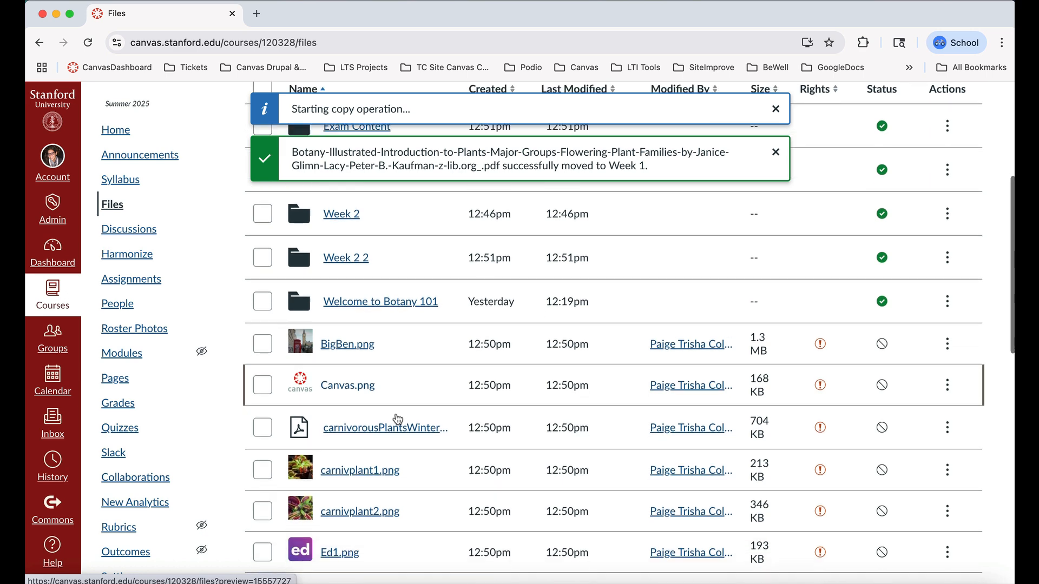
click(393, 394)
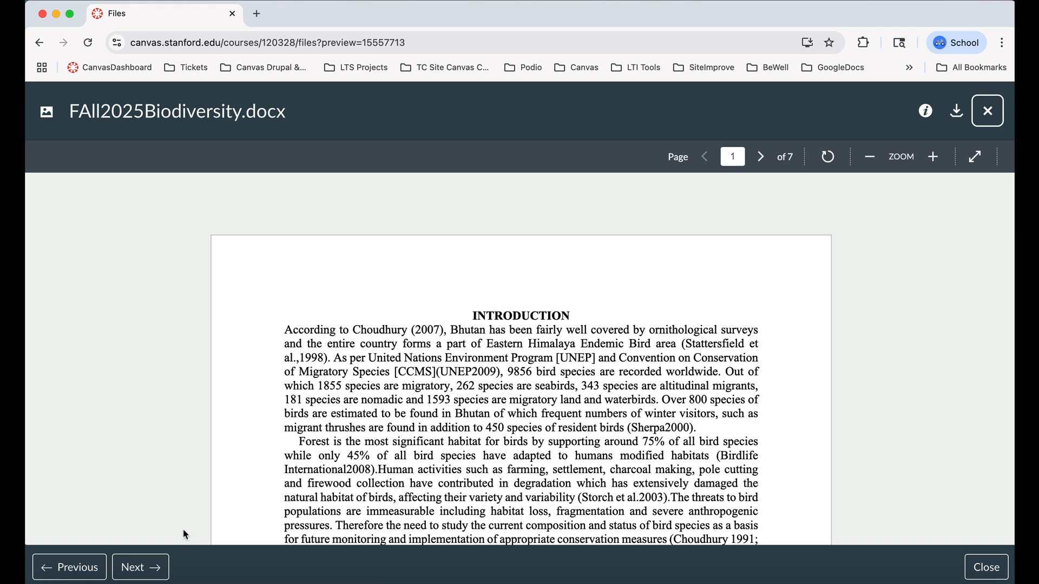
click(148, 571)
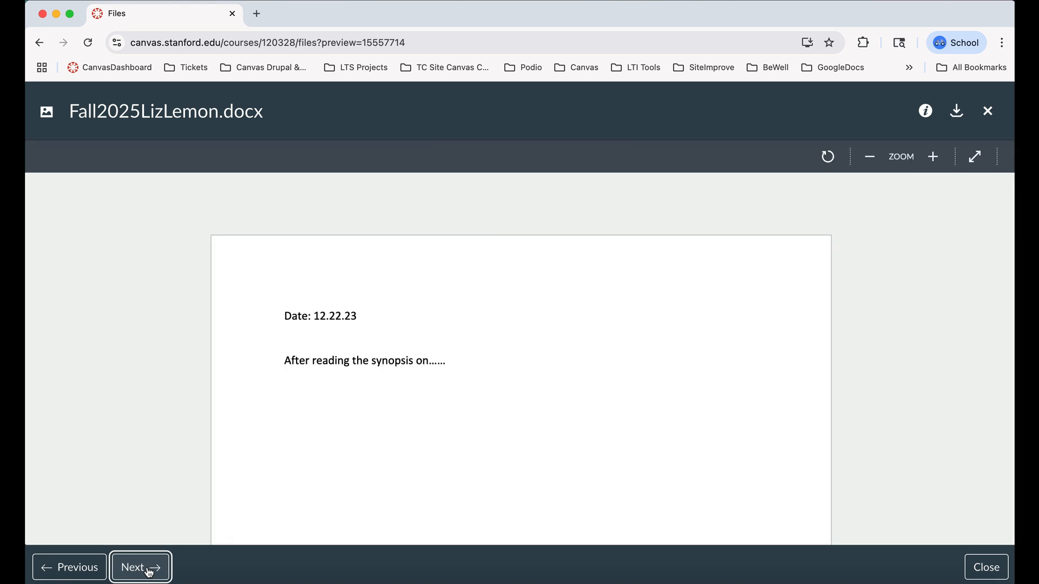
click(148, 570)
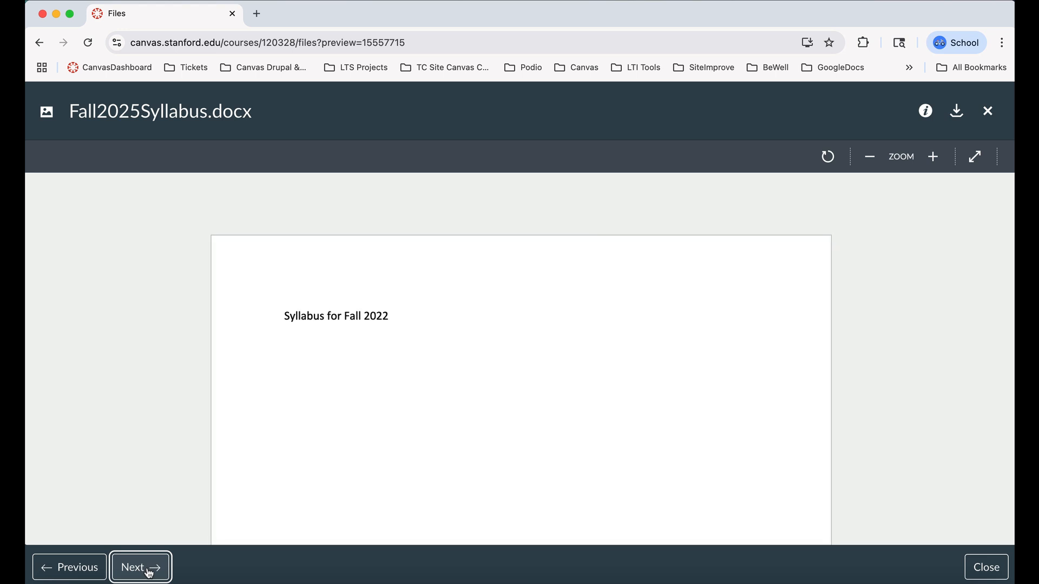
click(148, 570)
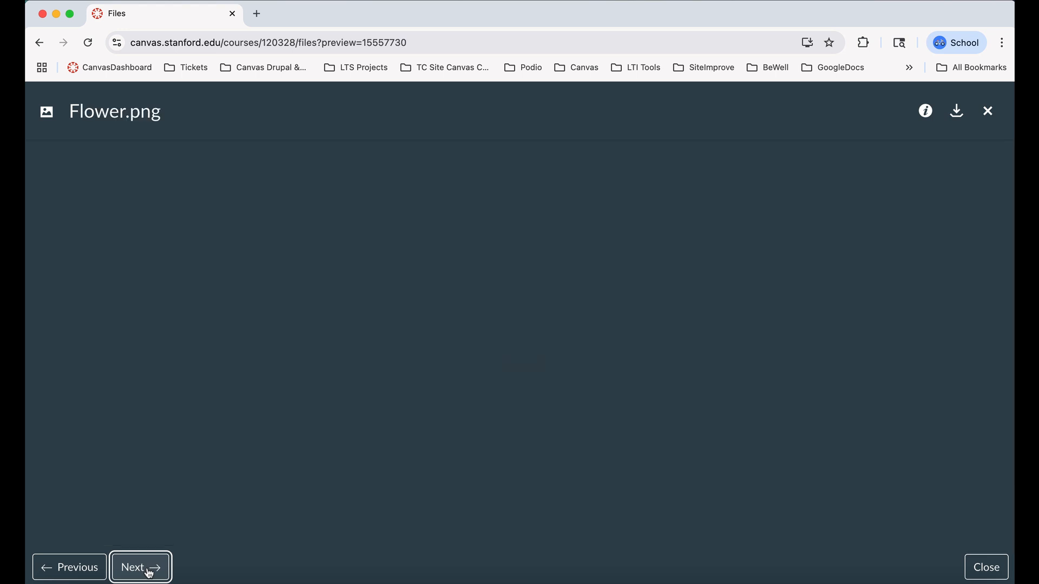
click(986, 570)
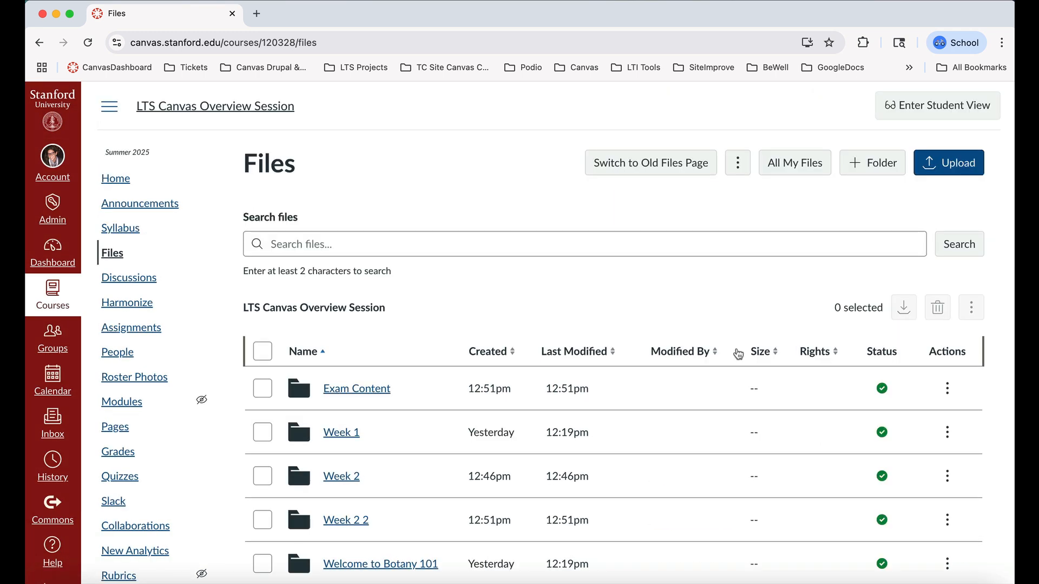
- Try to set the availability of carnivorousPlantsWinter2025.pdf to Publish before assigning usage rights, and cancel the permissions dialog
scroll(737, 363, down, 4)
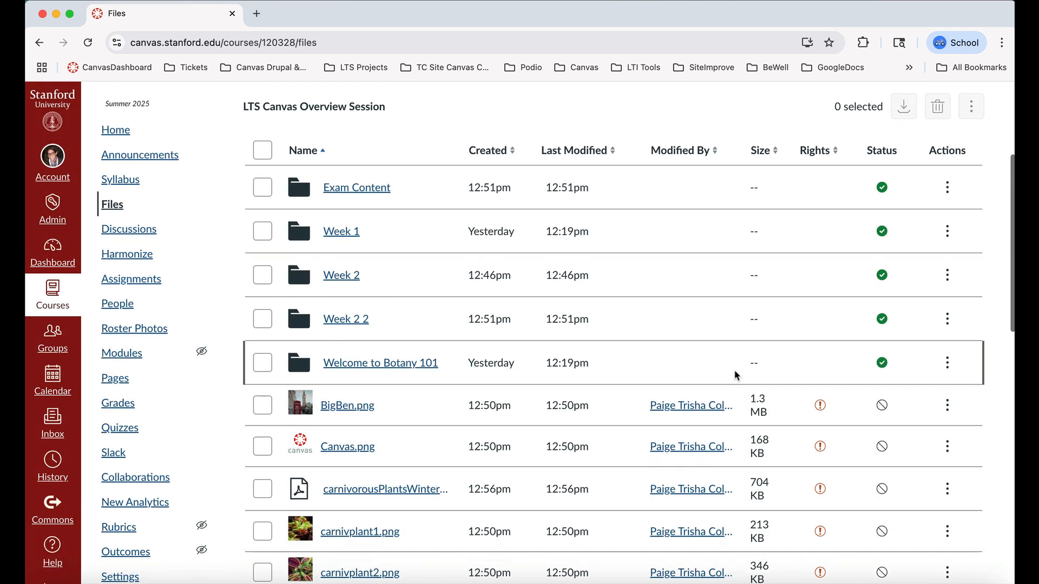
scroll(736, 374, down, 3)
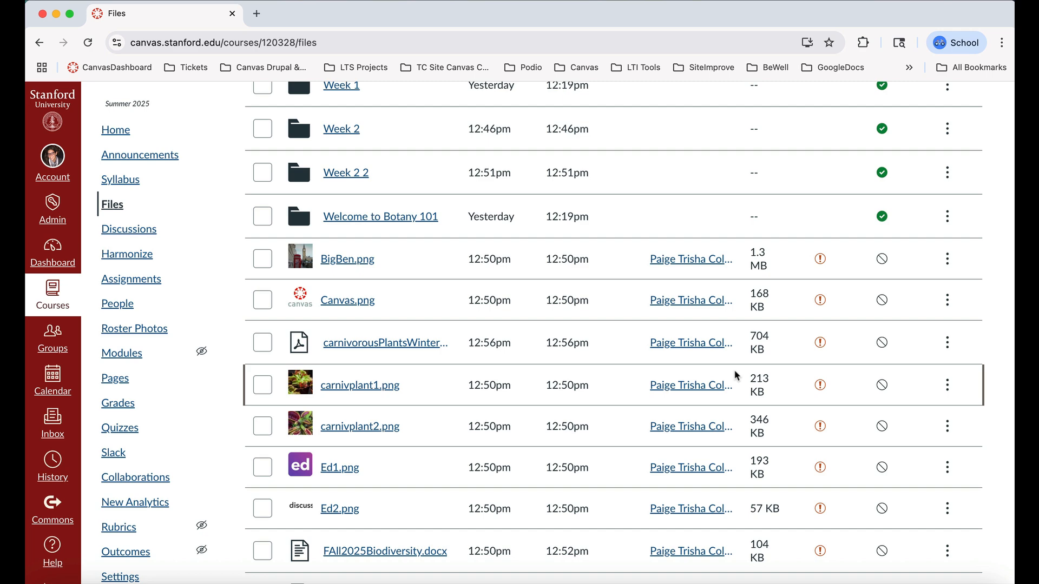
scroll(736, 375, up, 2)
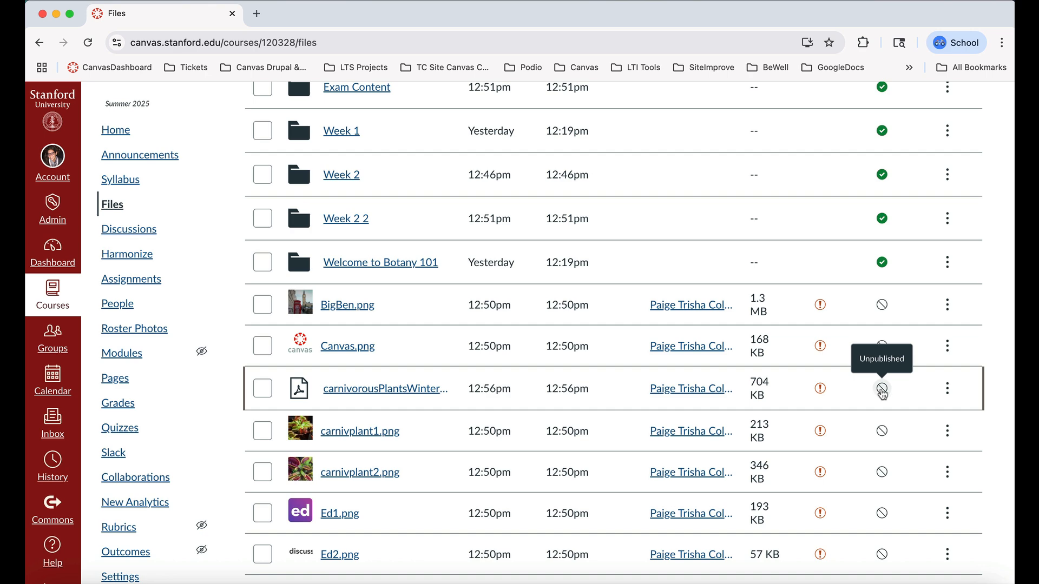
click(882, 389)
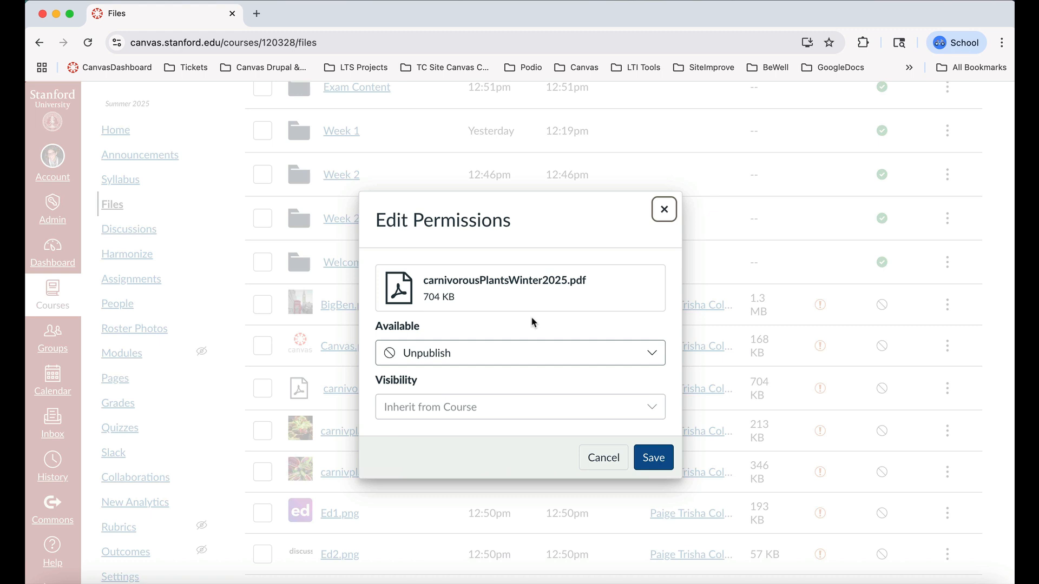
click(649, 354)
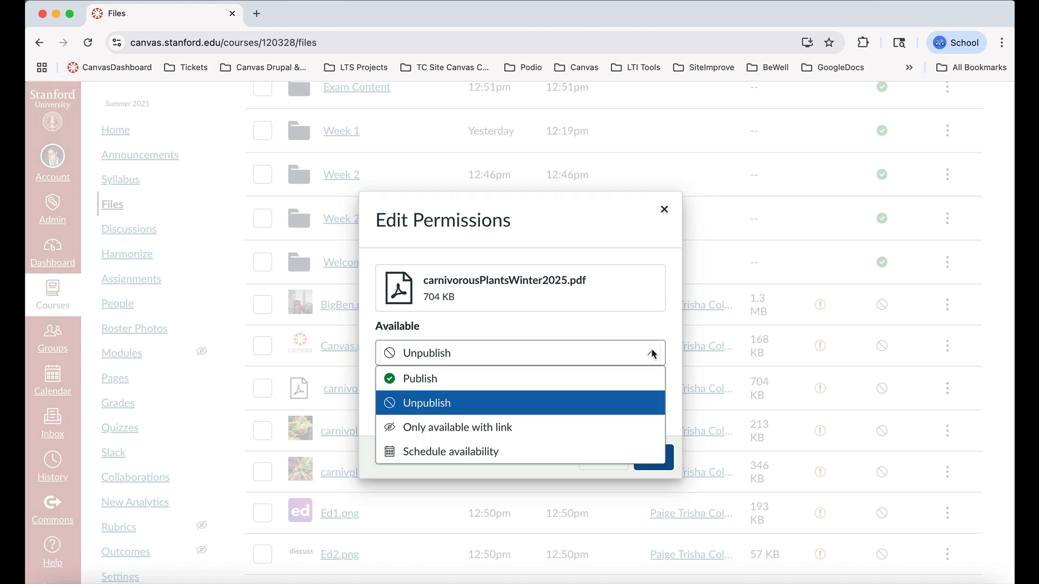
click(569, 380)
click(655, 458)
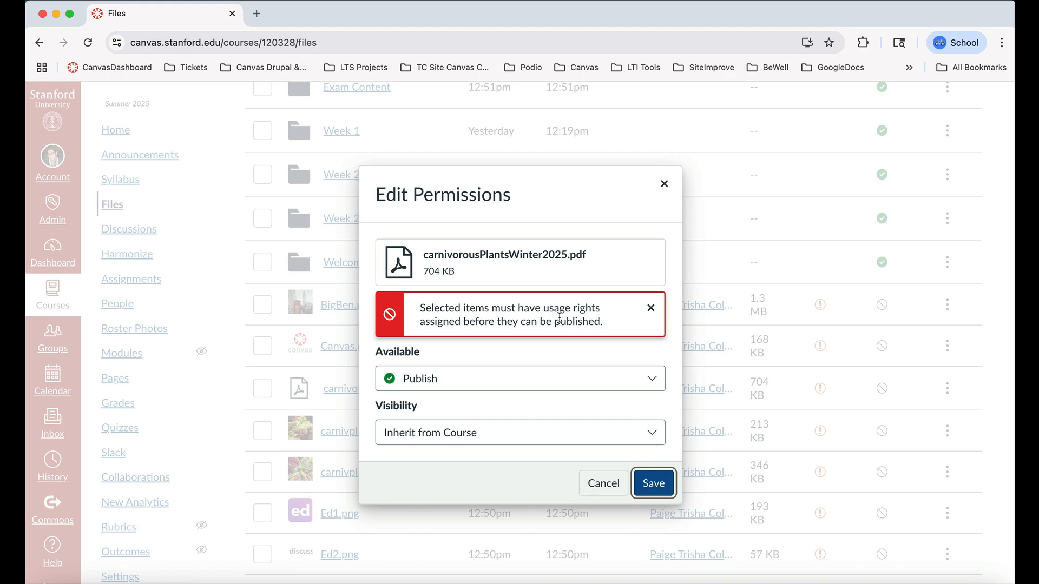
click(599, 487)
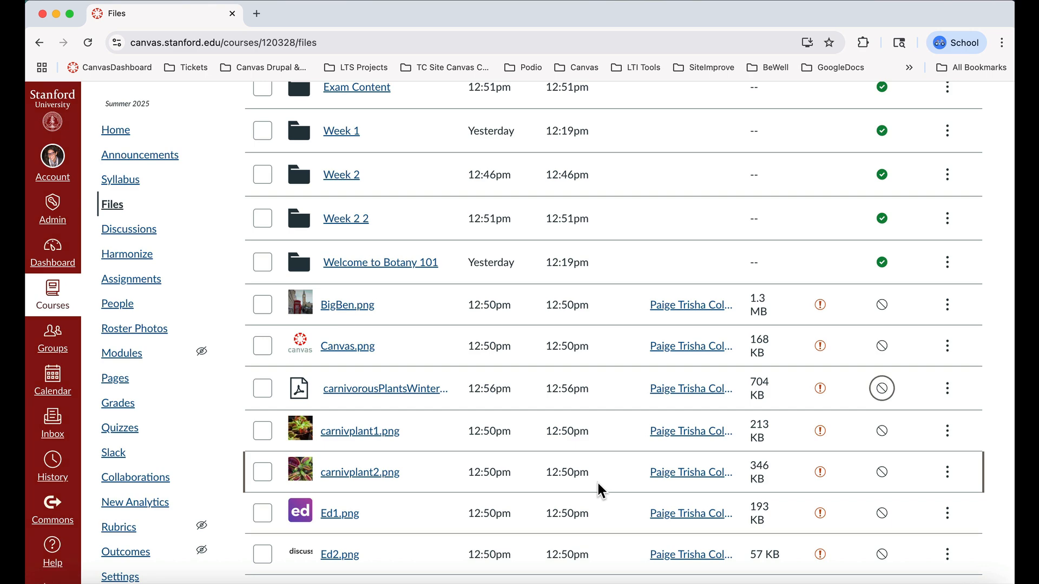
- Assign usage rights to carnivorousPlantsWinter2025.pdf and save them
click(820, 389)
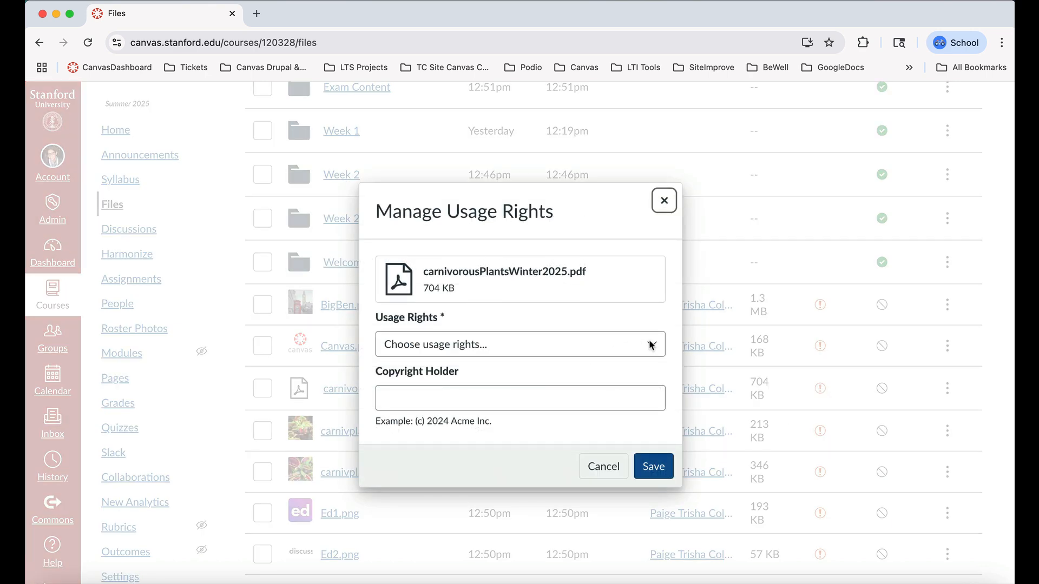
click(651, 344)
click(590, 387)
click(658, 463)
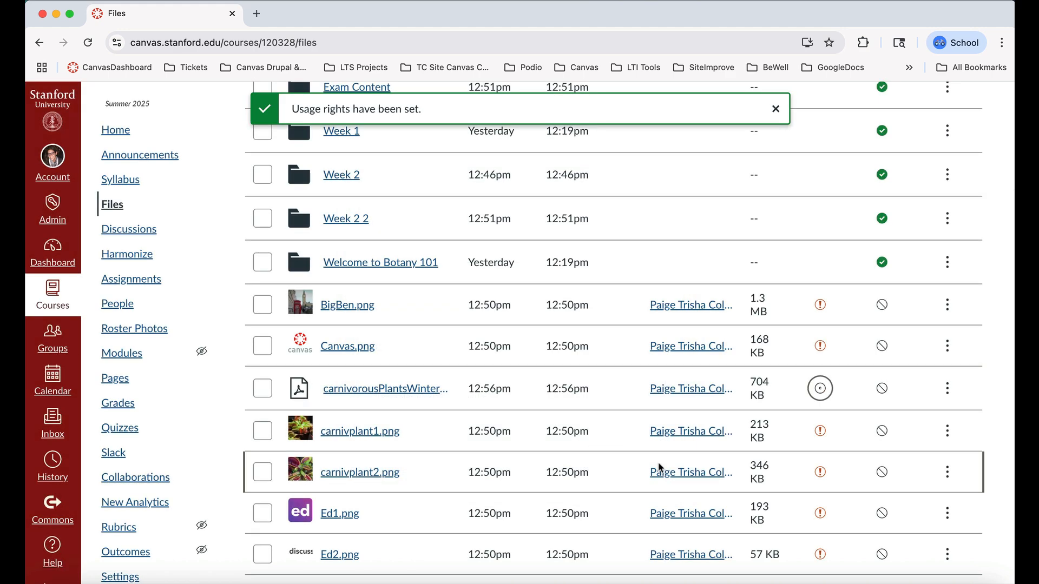
- Set the availability of carnivorousPlantsWinter2025.pdf to Publish and save the permissions
click(881, 388)
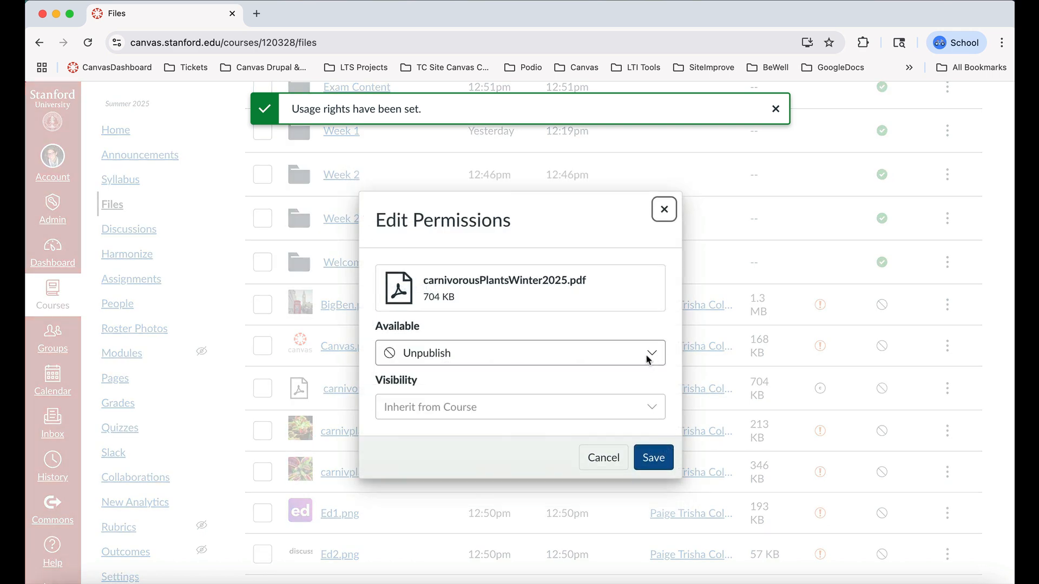
click(653, 359)
click(593, 380)
click(654, 457)
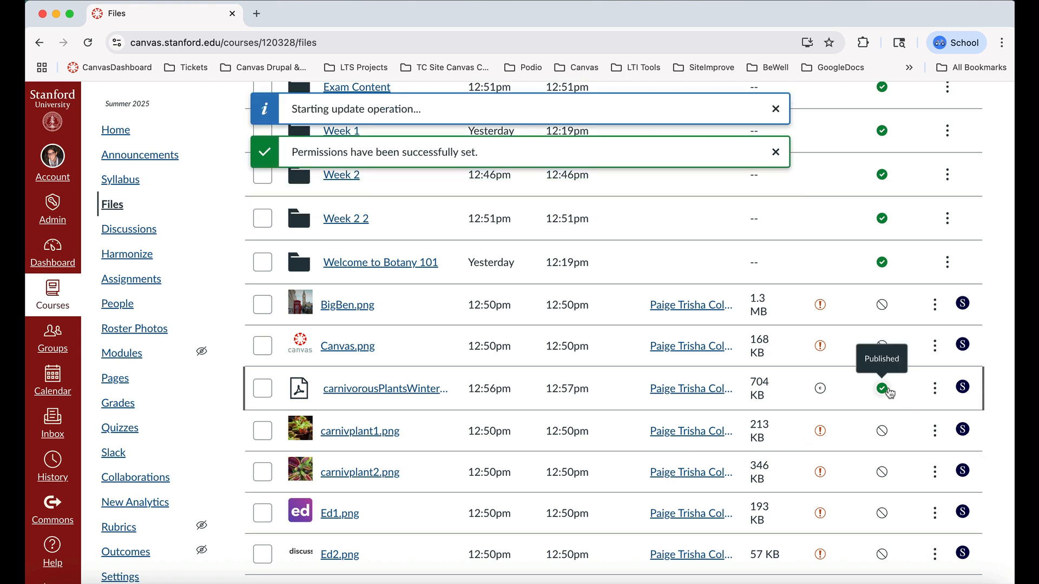
- Select the Exam Content and Welcome to Botany 101 folders in the file list
scroll(677, 431, up, 5)
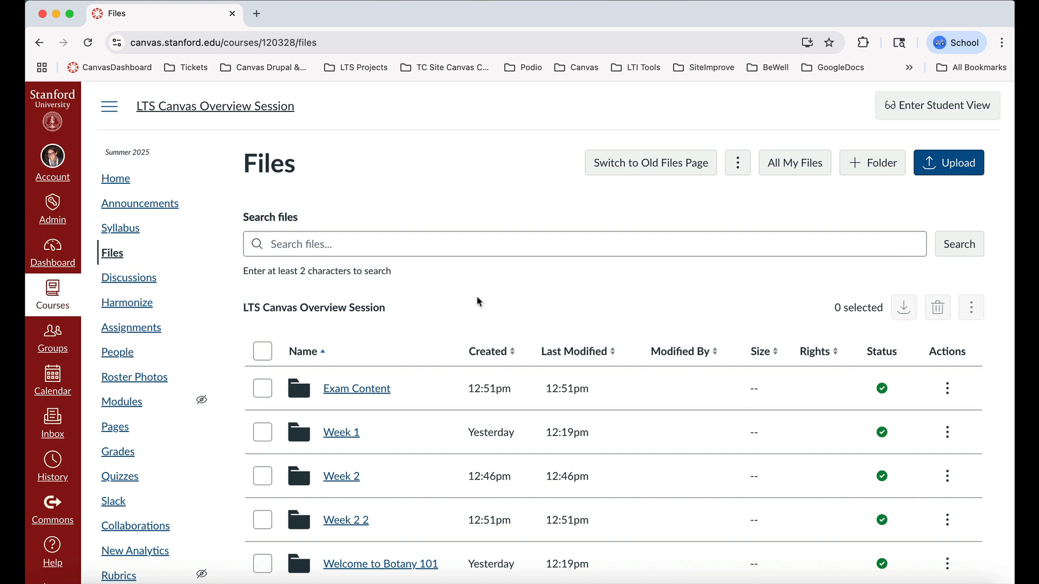
click(263, 388)
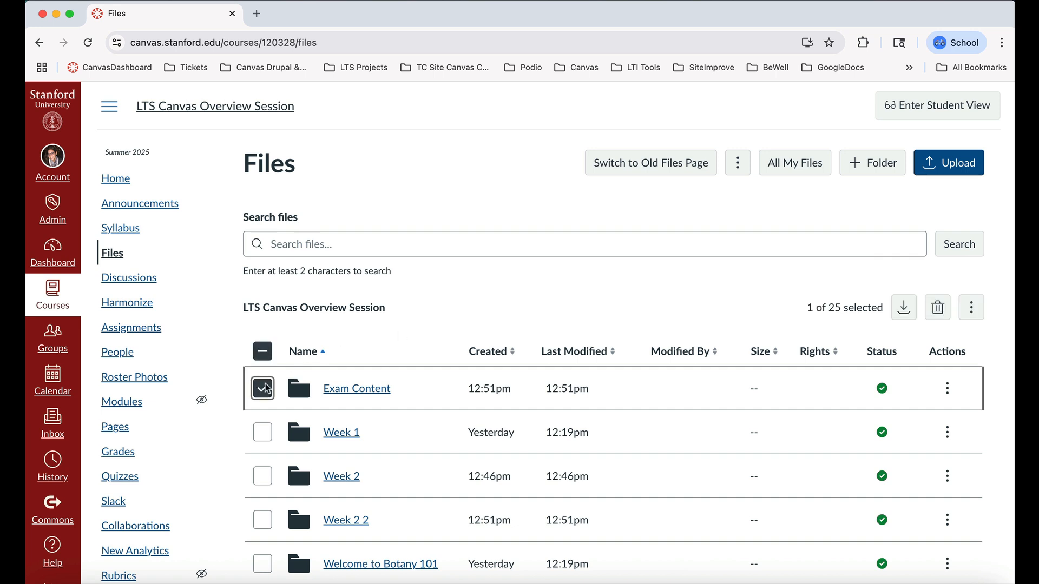
scroll(265, 388, down, 3)
click(262, 436)
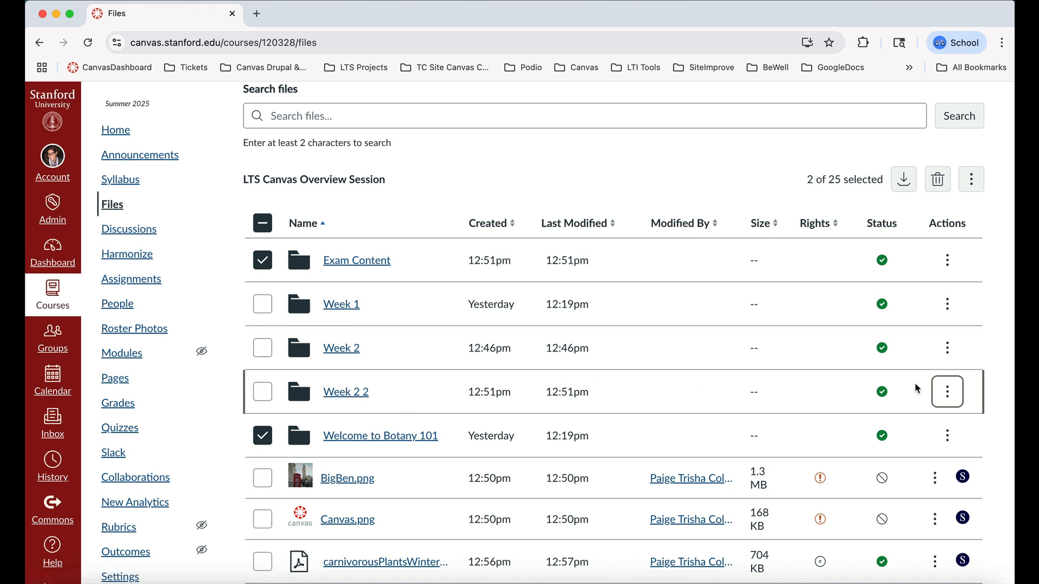
- Rename the folder Week 2 2 as "Week 2: Unit 2" and save
click(947, 392)
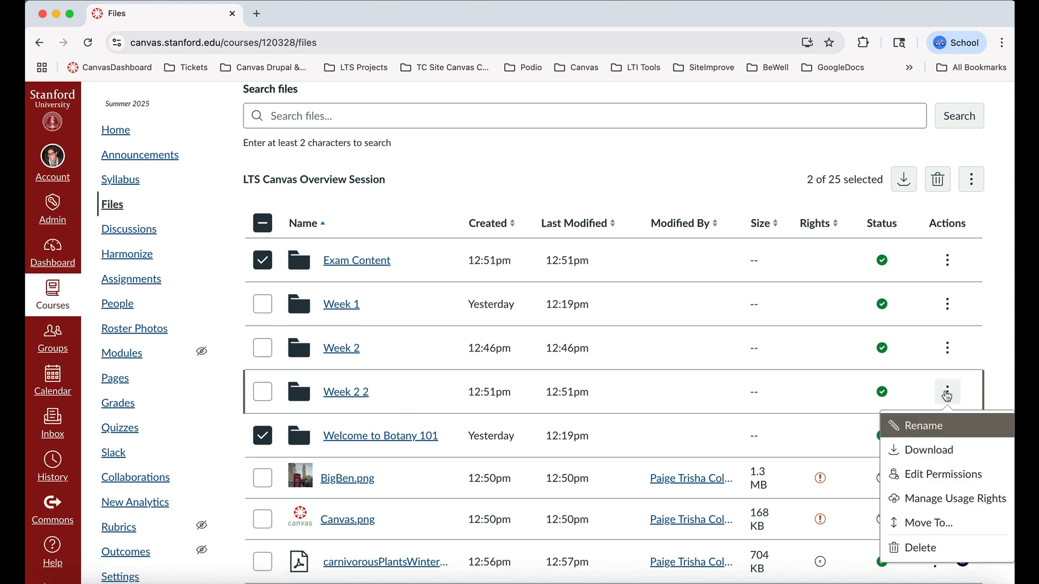
click(925, 427)
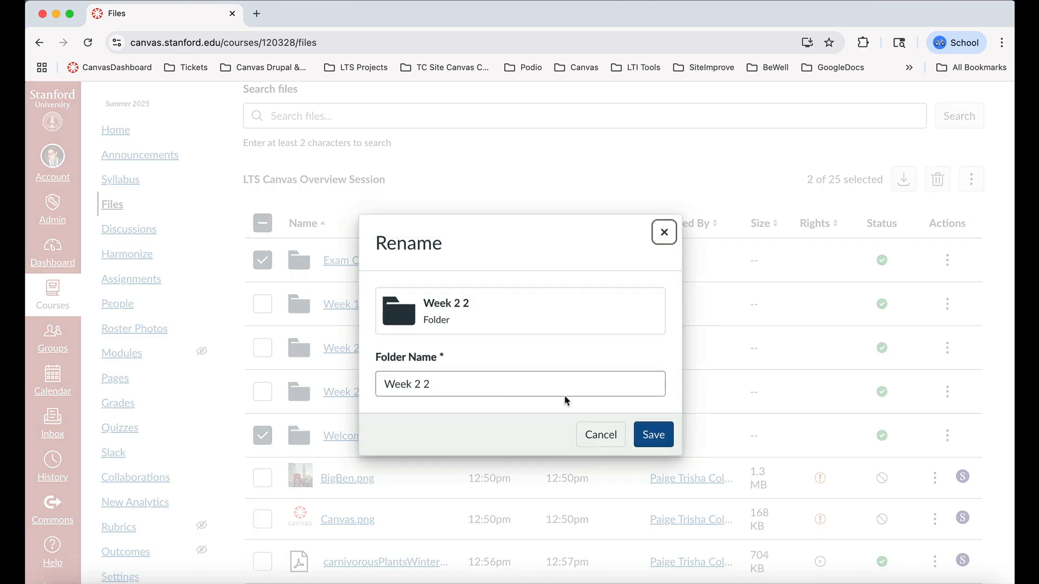
click(468, 382)
key(BackSpace)
key(BackSpace)
text(: Unit 2)
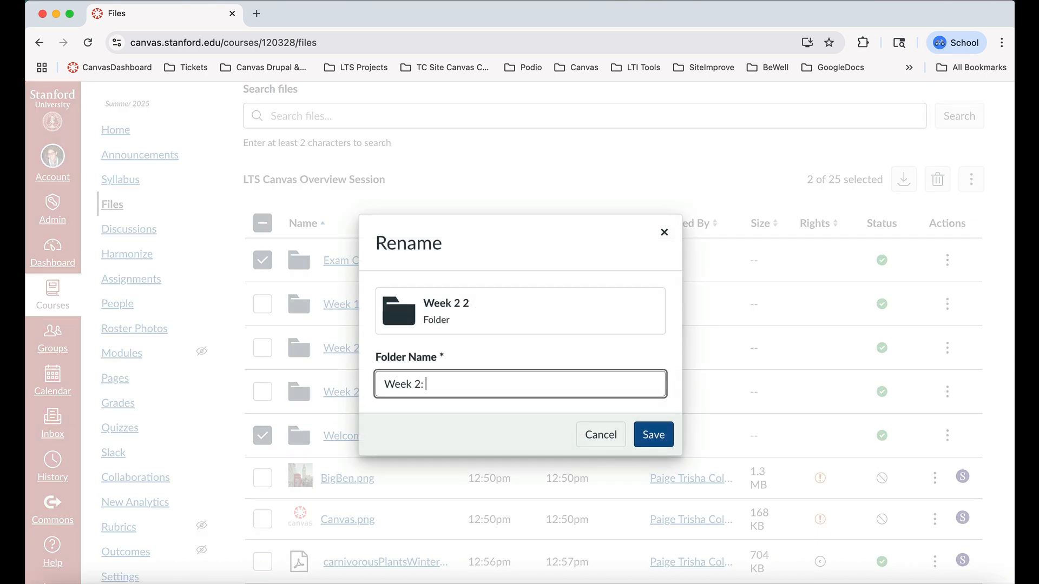
click(649, 439)
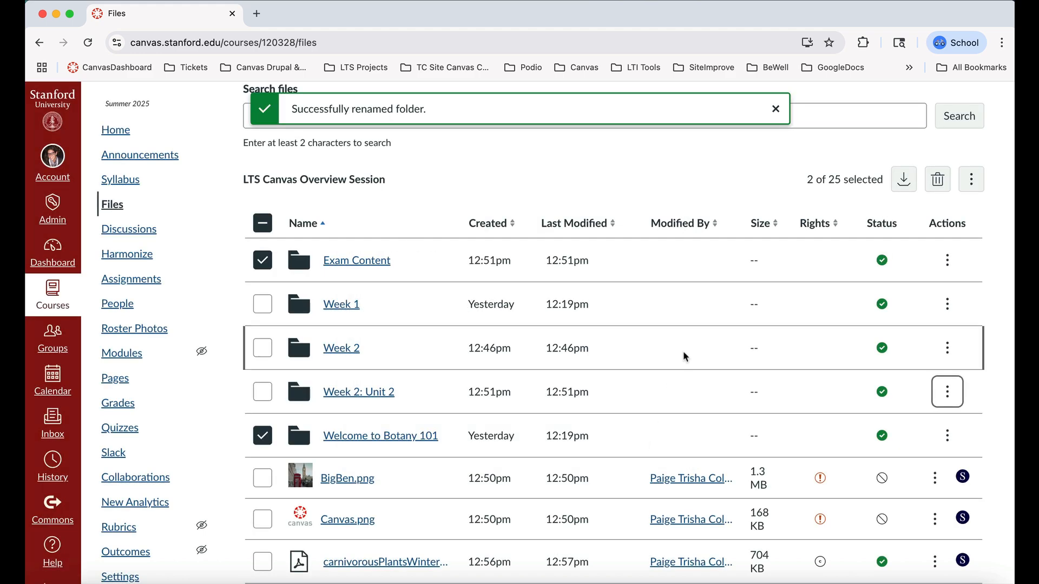
- Rename the Week 2 folder as "Week 3" and save
click(947, 348)
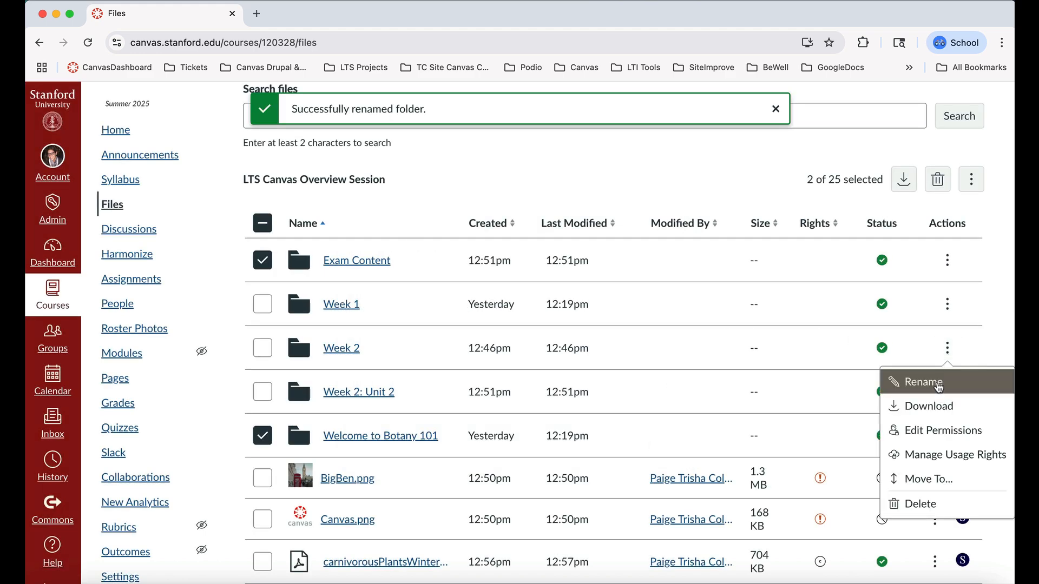
click(945, 380)
click(480, 390)
key(BackSpace)
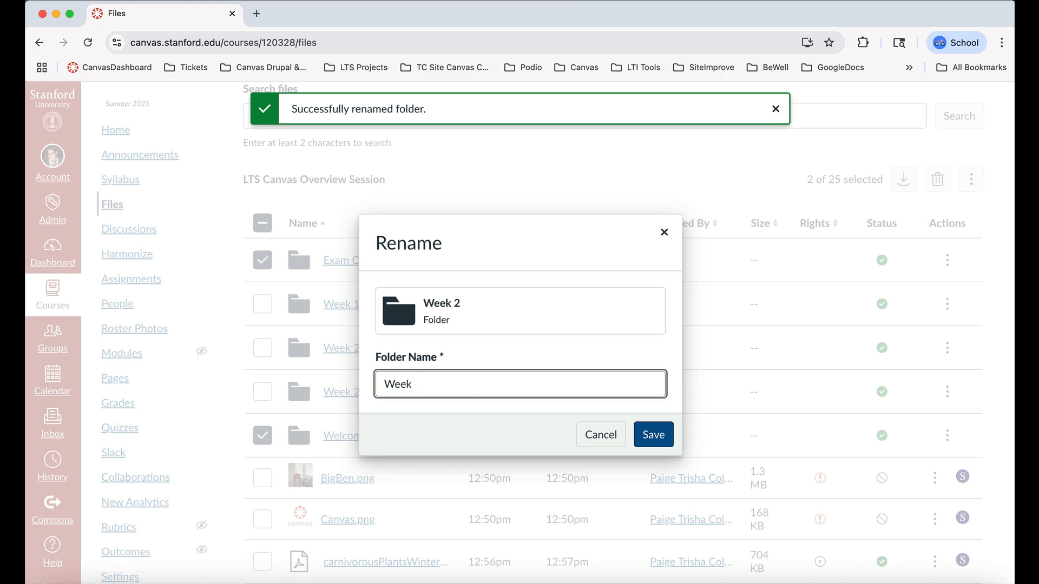
text(3)
click(653, 435)
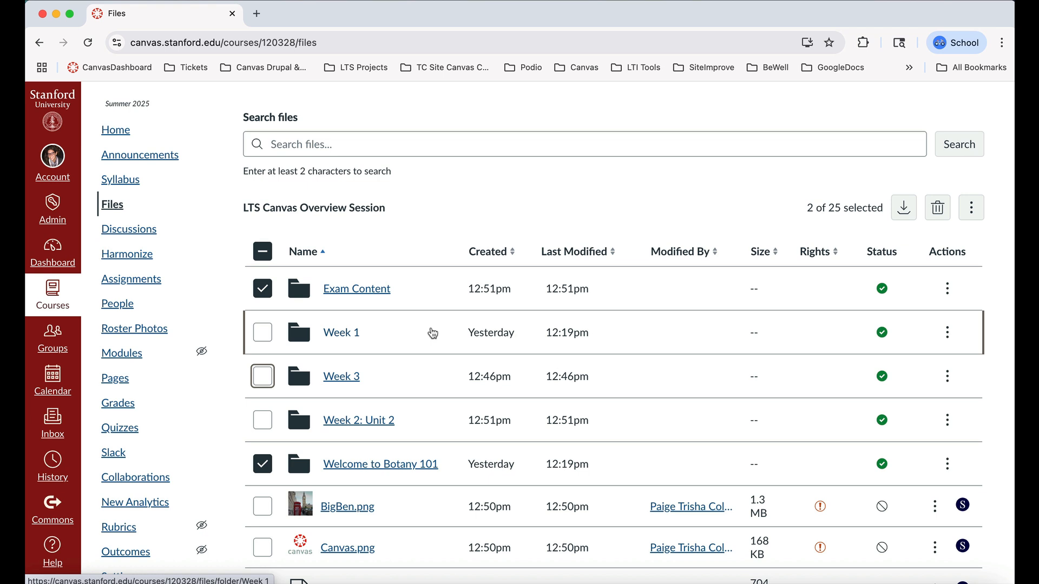
- Select every folder and file on the first page of the course file list
scroll(433, 333, down, 1)
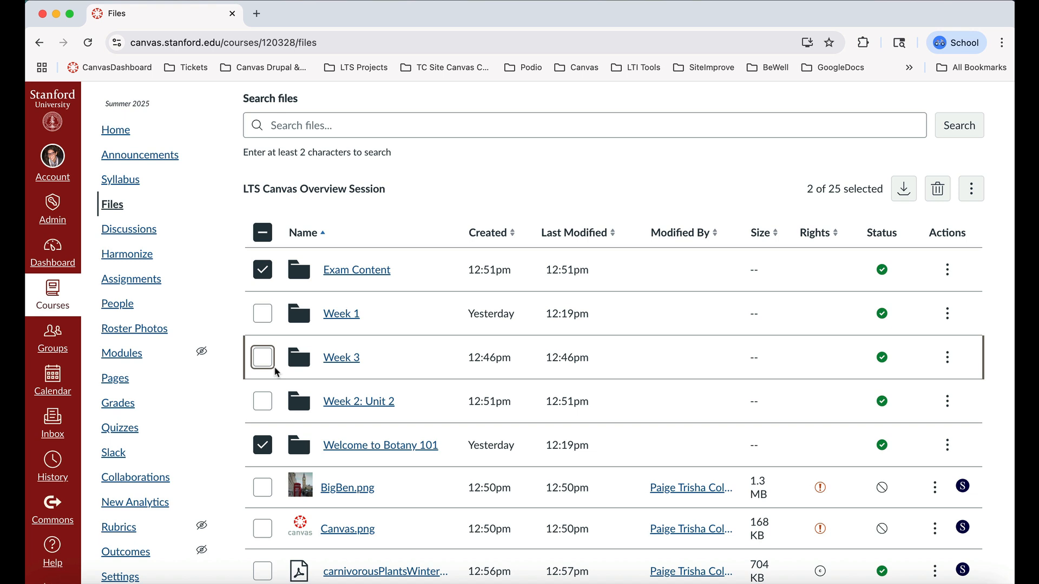
scroll(276, 372, up, 1)
click(263, 261)
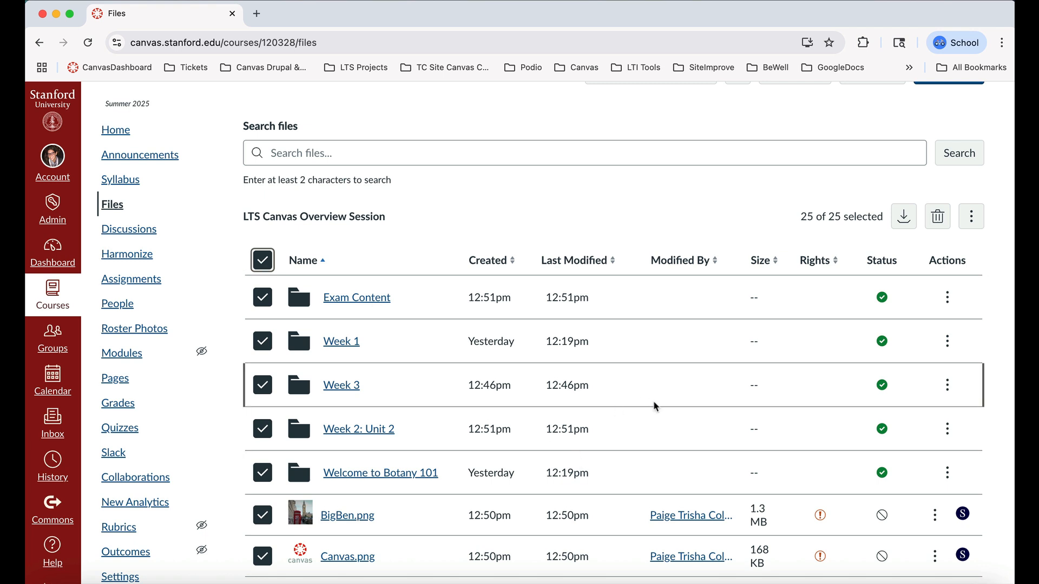
scroll(654, 403, down, 6)
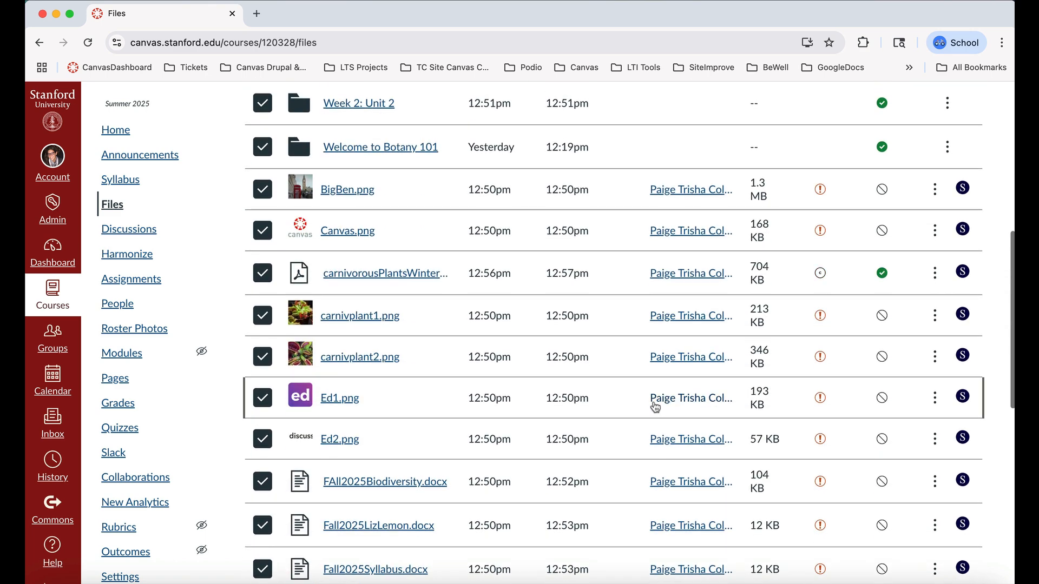
scroll(654, 406, down, 10)
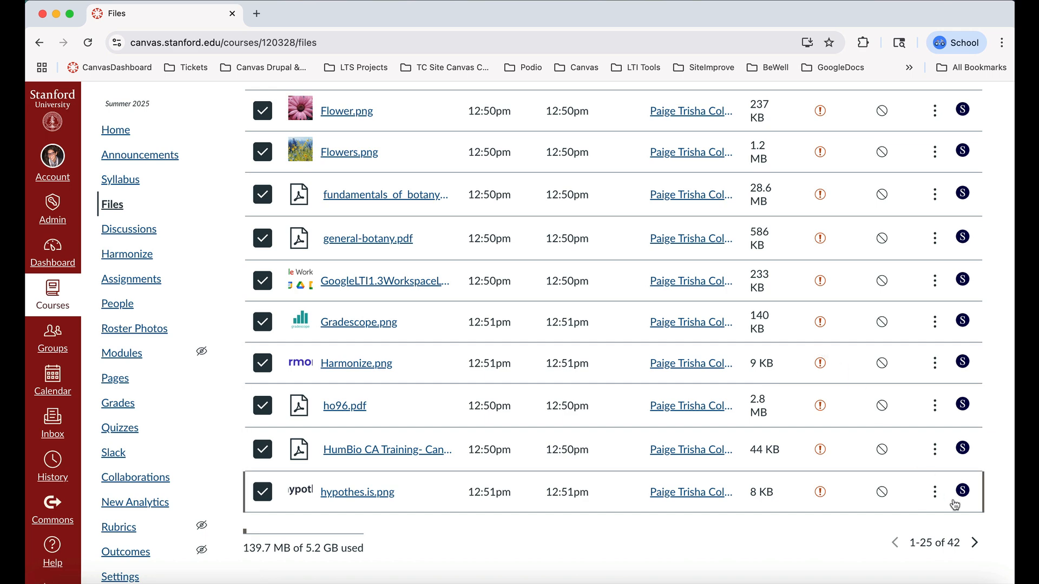
- View the second page of the file list and return to the first page
click(975, 543)
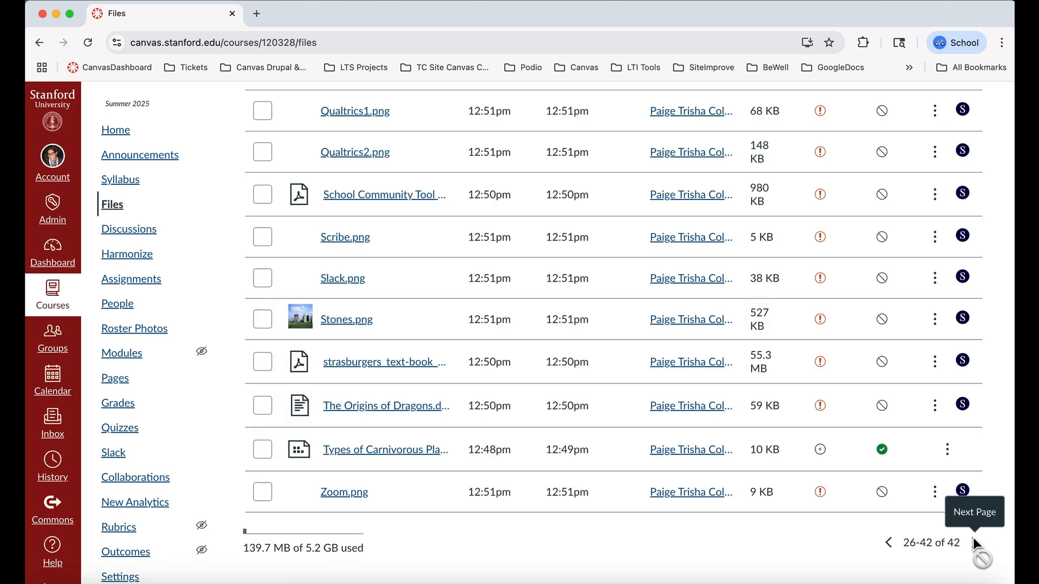
click(887, 542)
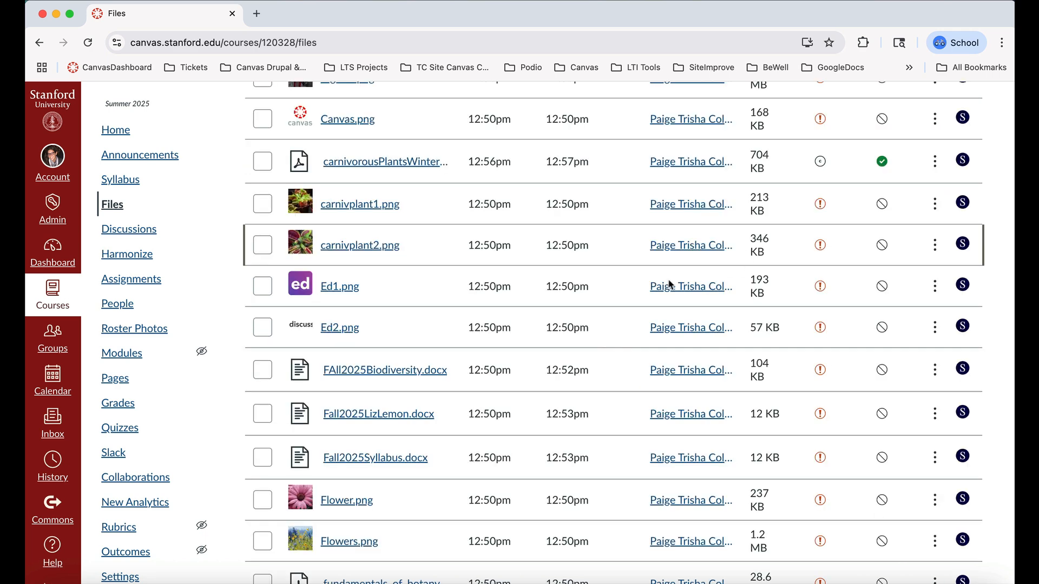
scroll(465, 261, up, 10)
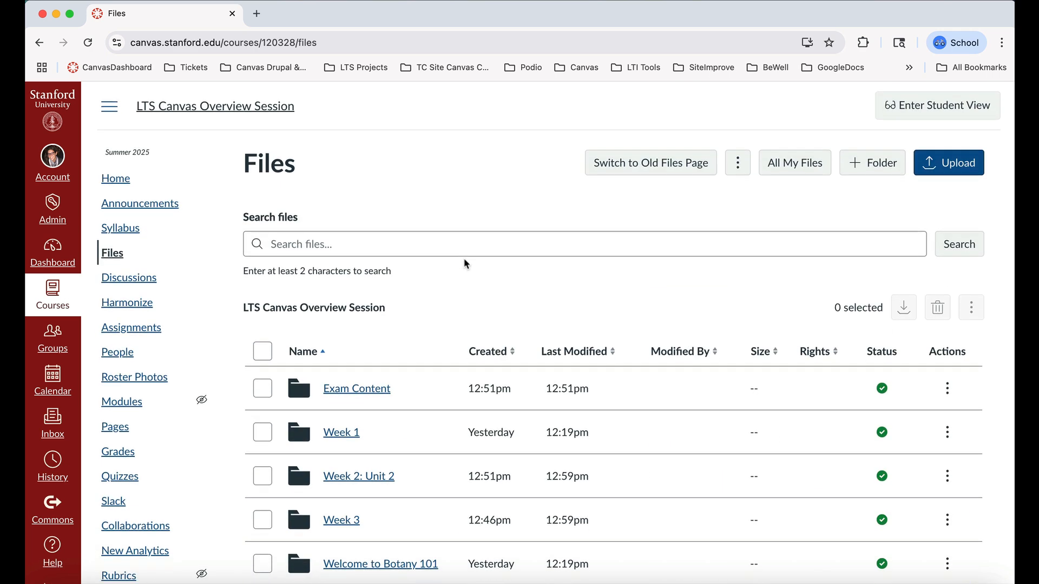
- Open the Welcome to Botany 101 folder and return to the course's top-level folder, LTS Canvas Overview Session
scroll(437, 297, down, 4)
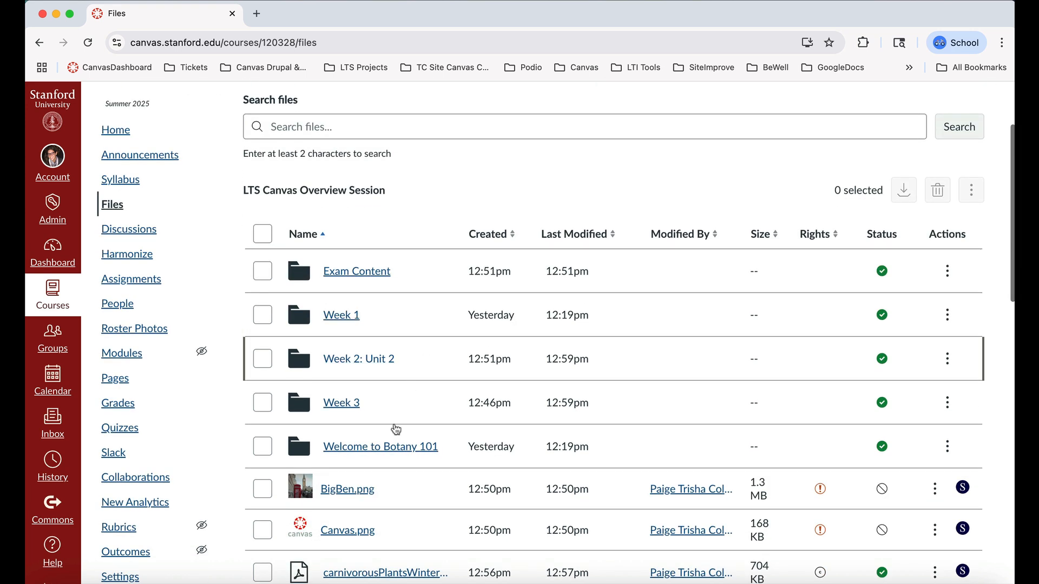
click(379, 449)
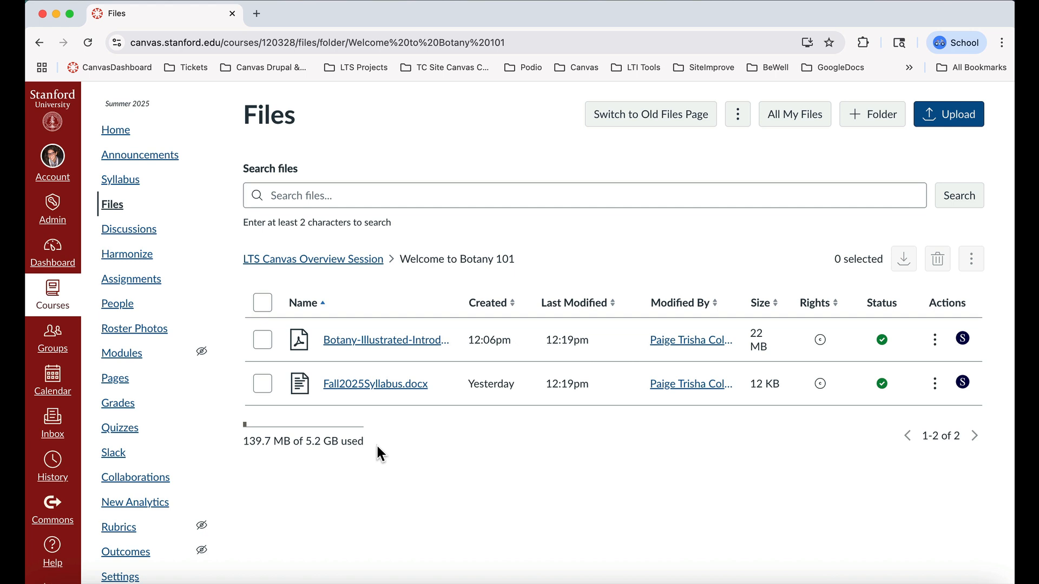
click(348, 259)
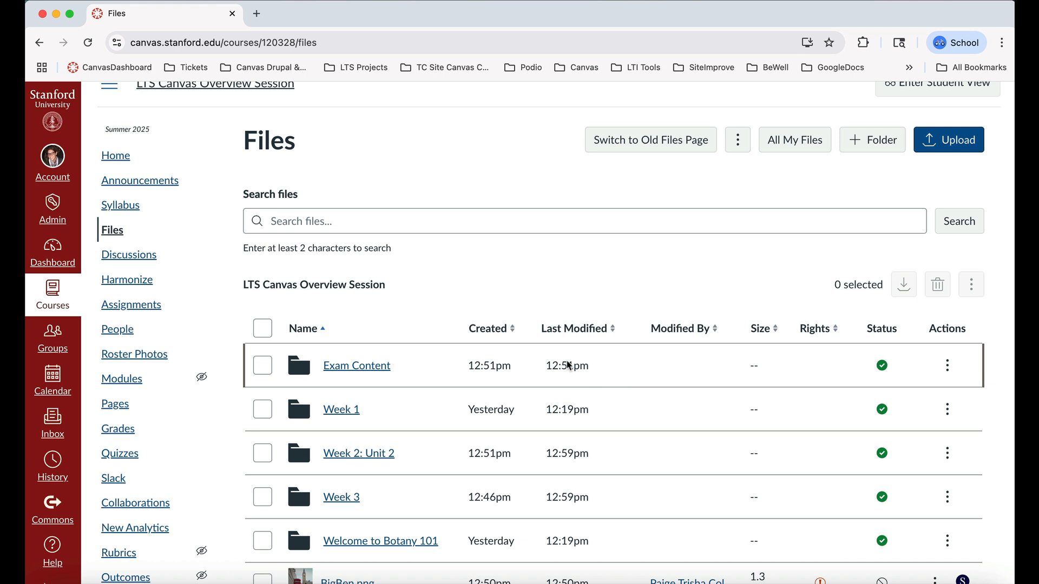
- Select all items on the first page of the top-level folder
scroll(568, 366, down, 1)
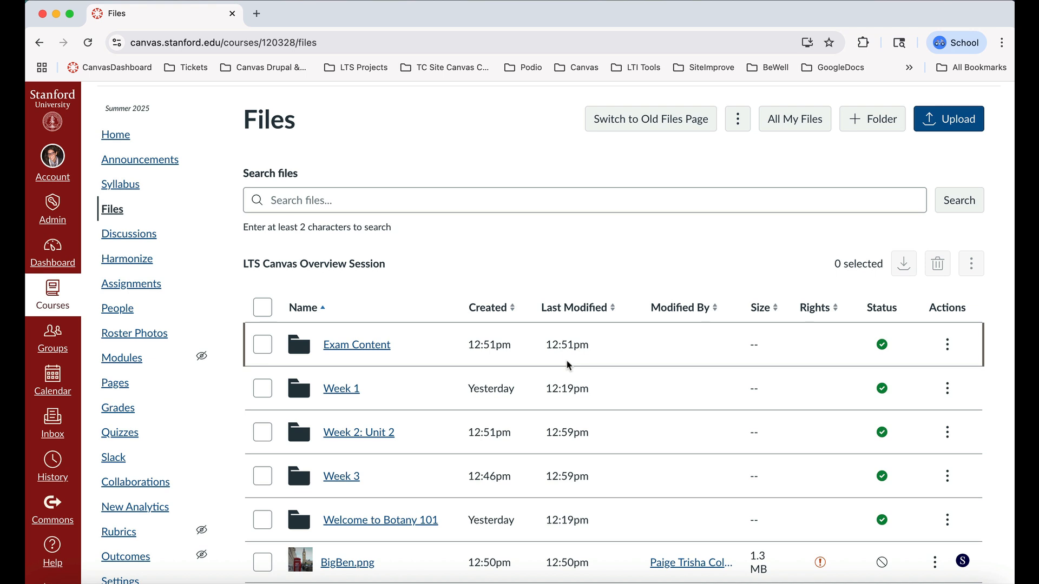
scroll(568, 366, down, 1)
scroll(568, 366, up, 1)
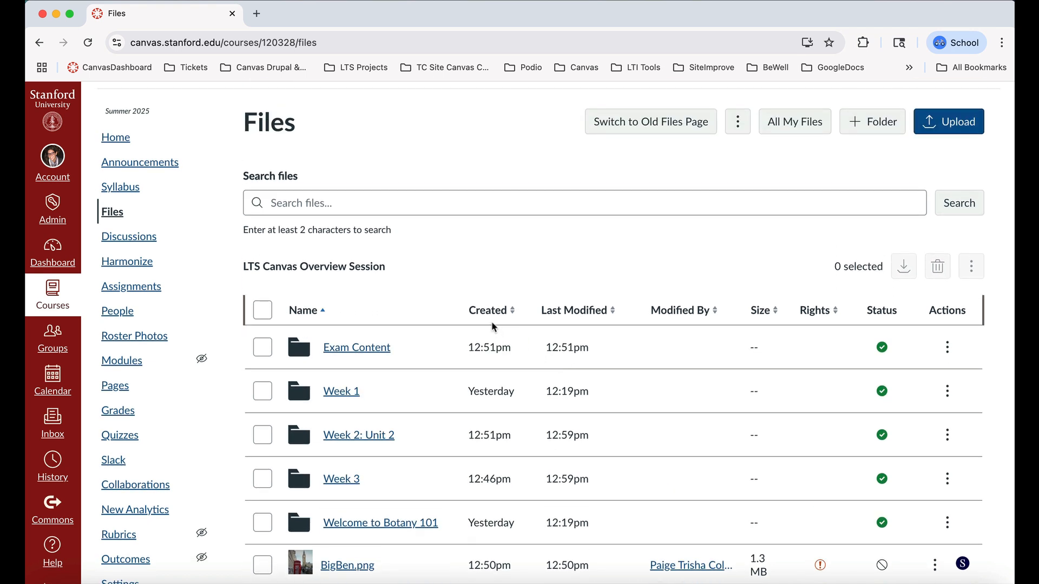
click(263, 311)
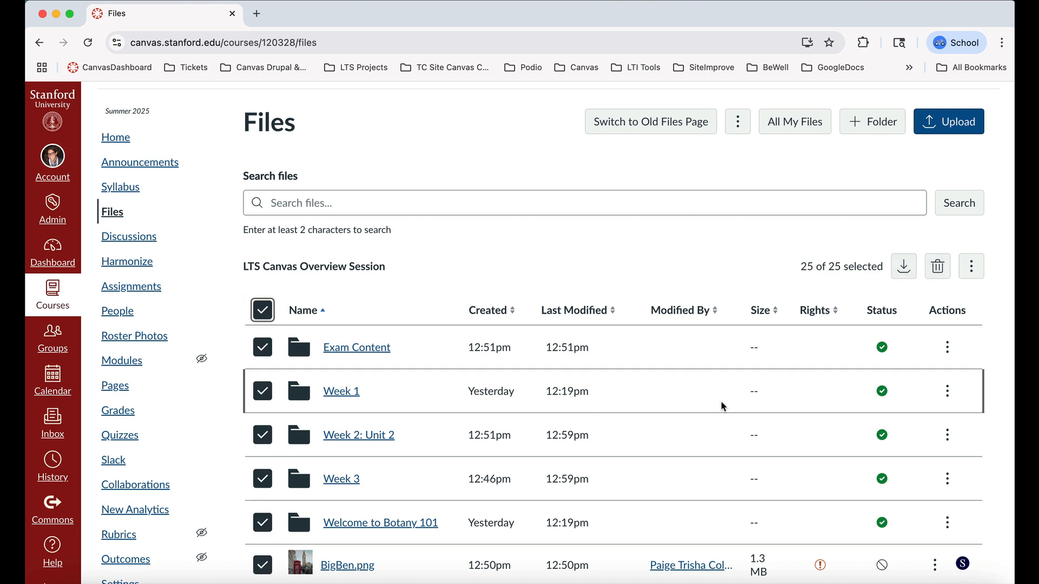
scroll(757, 416, down, 15)
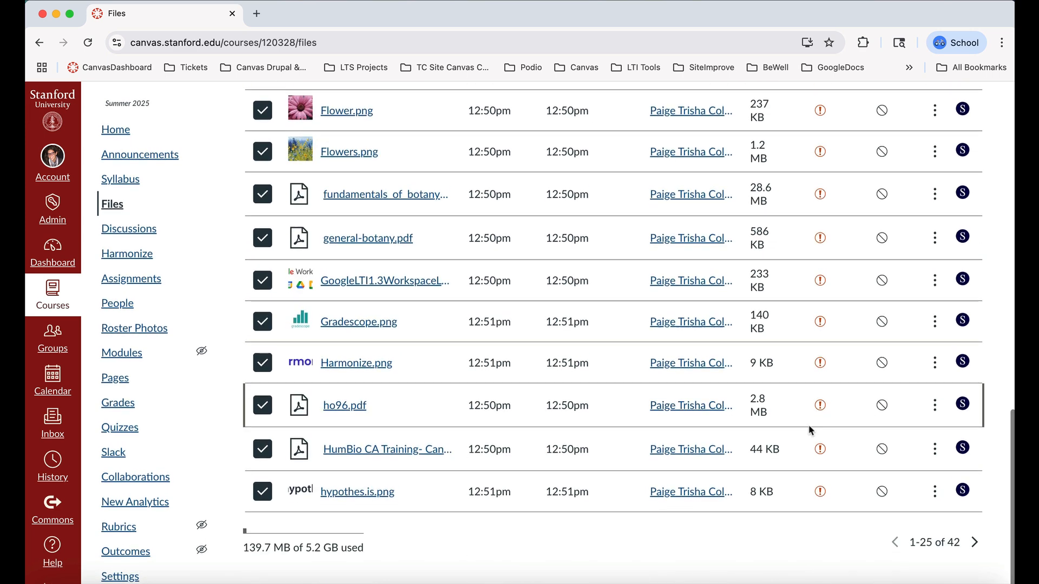
- Select all items on the second page of the file list, and clear that selection before returning to the first page
click(974, 542)
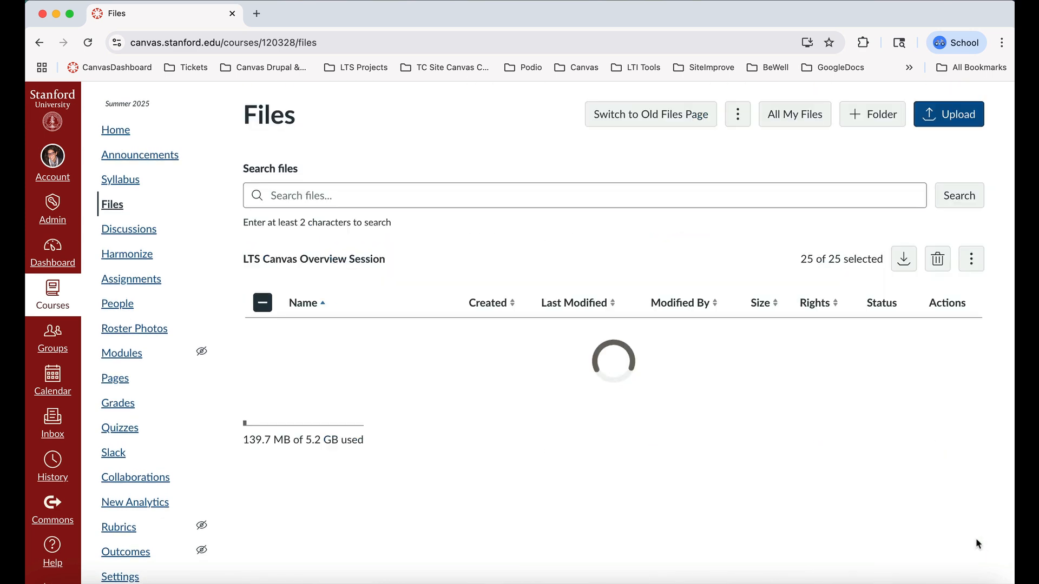
scroll(625, 420, up, 10)
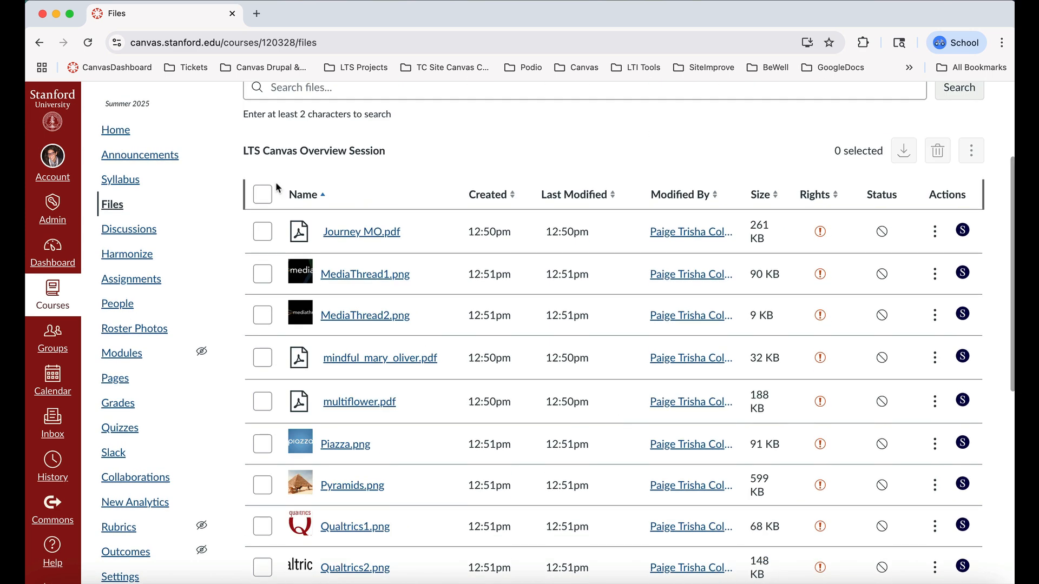
click(263, 195)
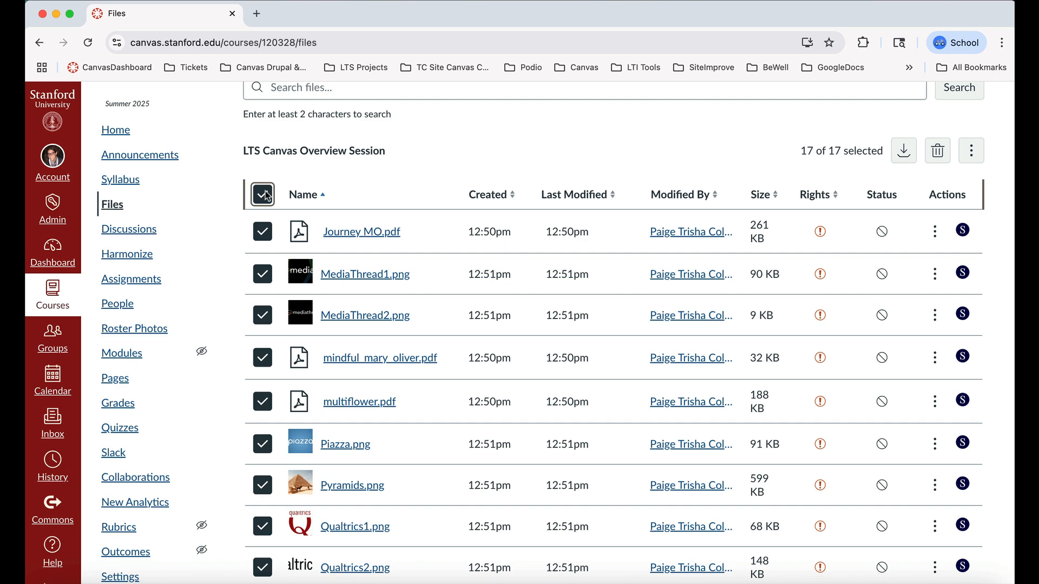
scroll(266, 196, up, 2)
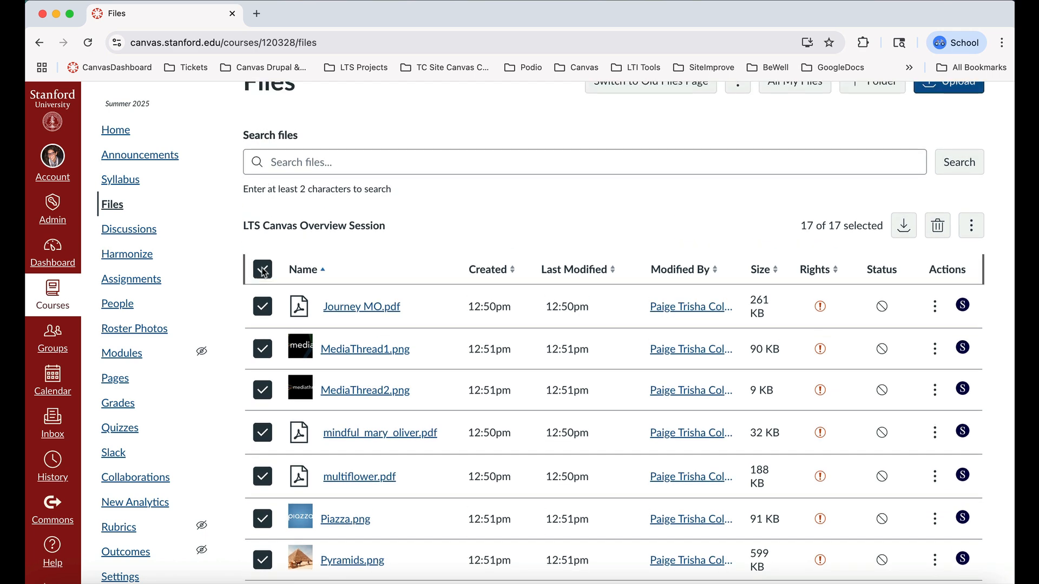
click(262, 270)
scroll(383, 283, up, 5)
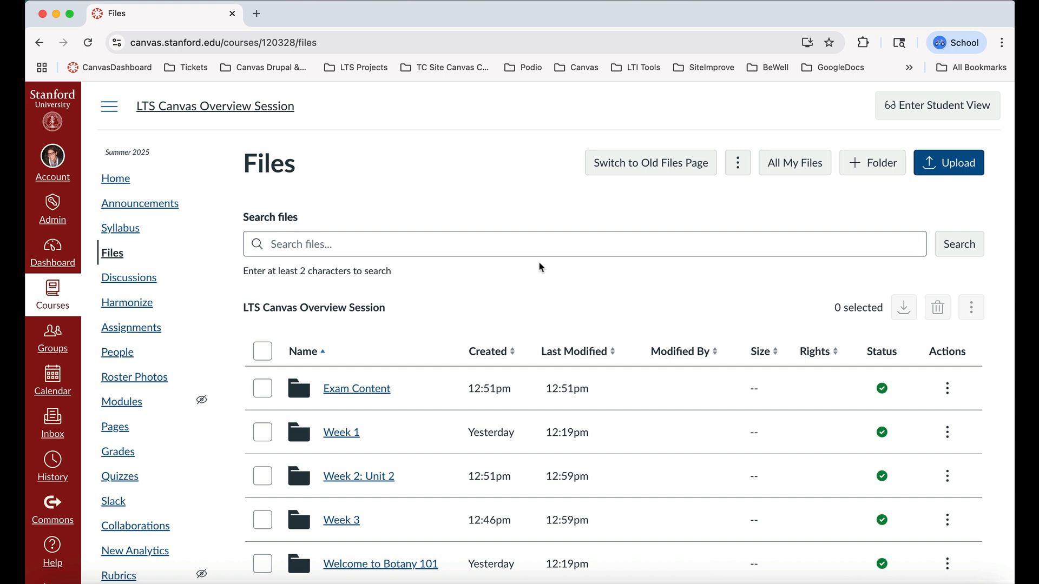
- Set the usage rights of all items on the first page to "I hold the copyright" and save
click(263, 352)
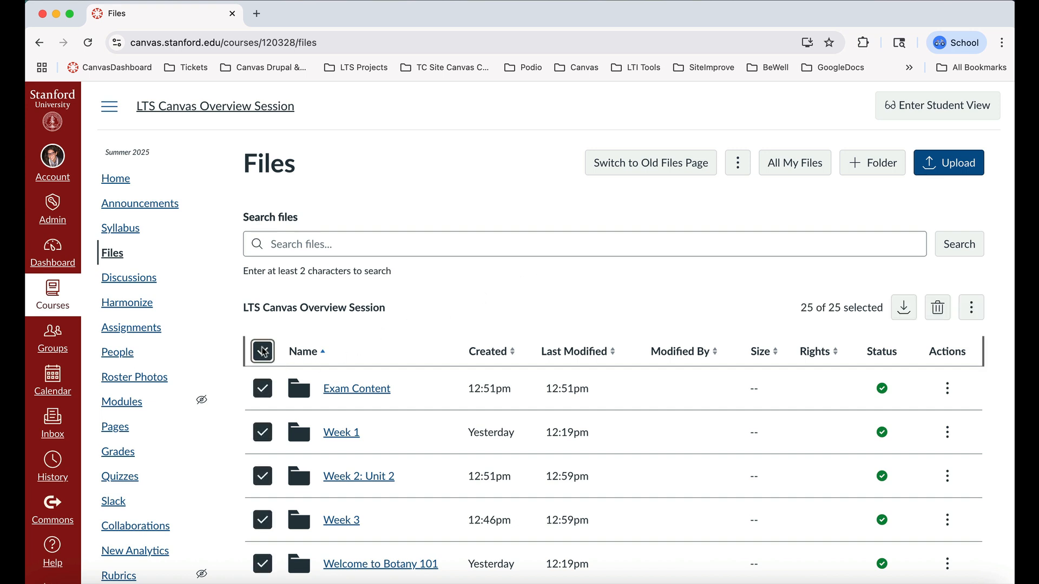
click(966, 313)
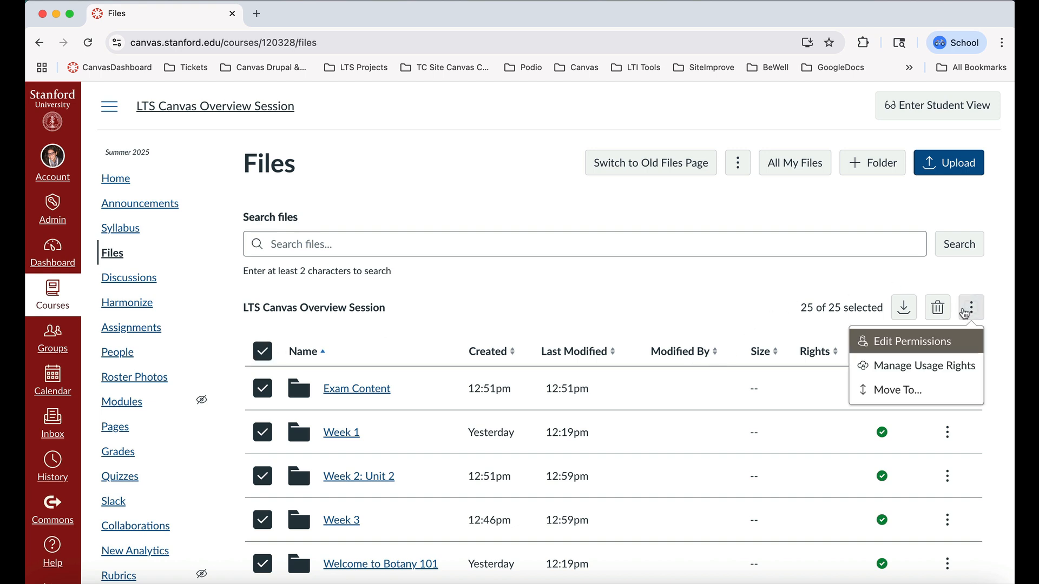
click(928, 366)
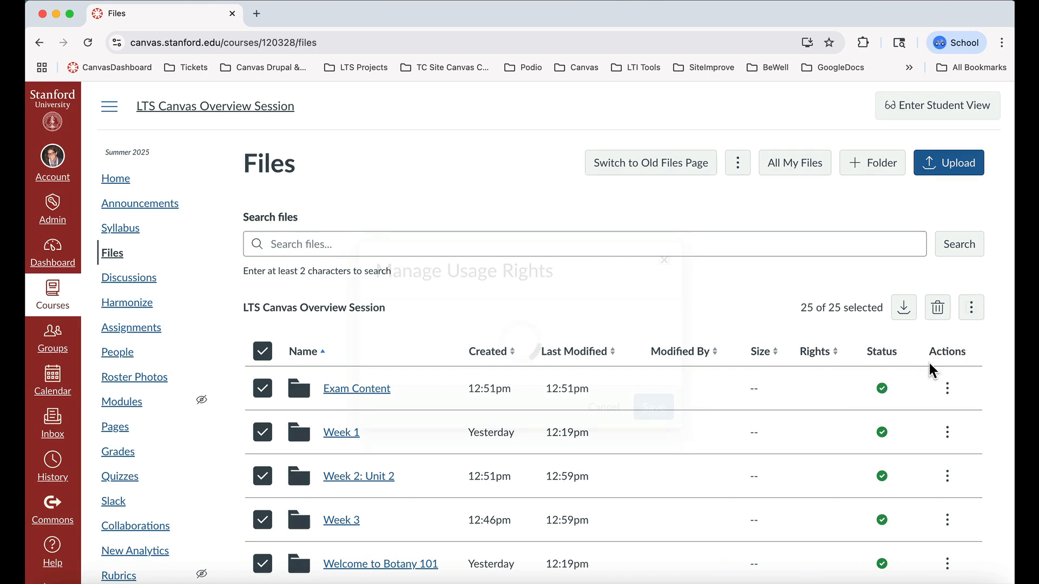
click(654, 362)
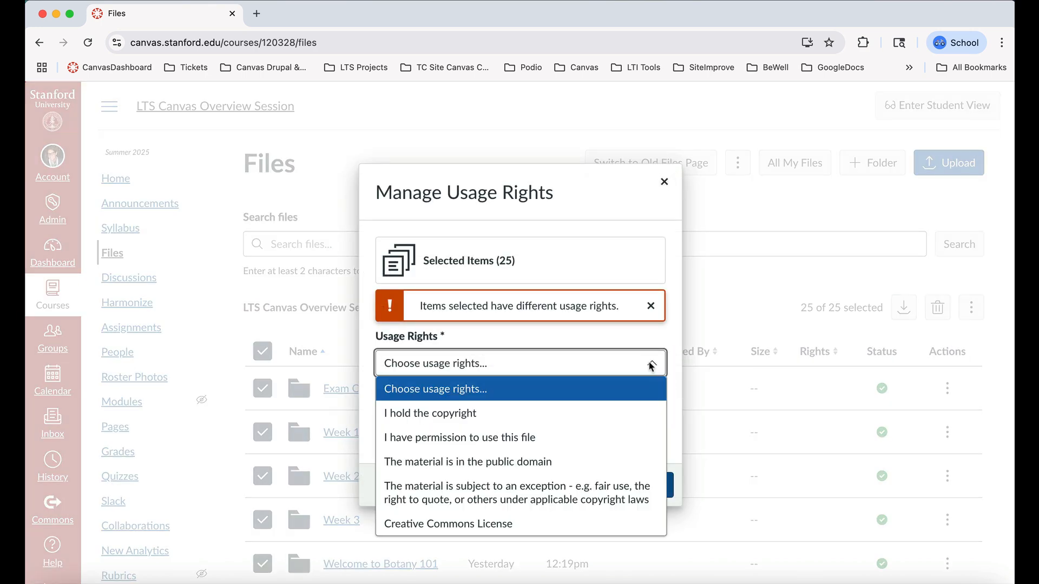
click(590, 410)
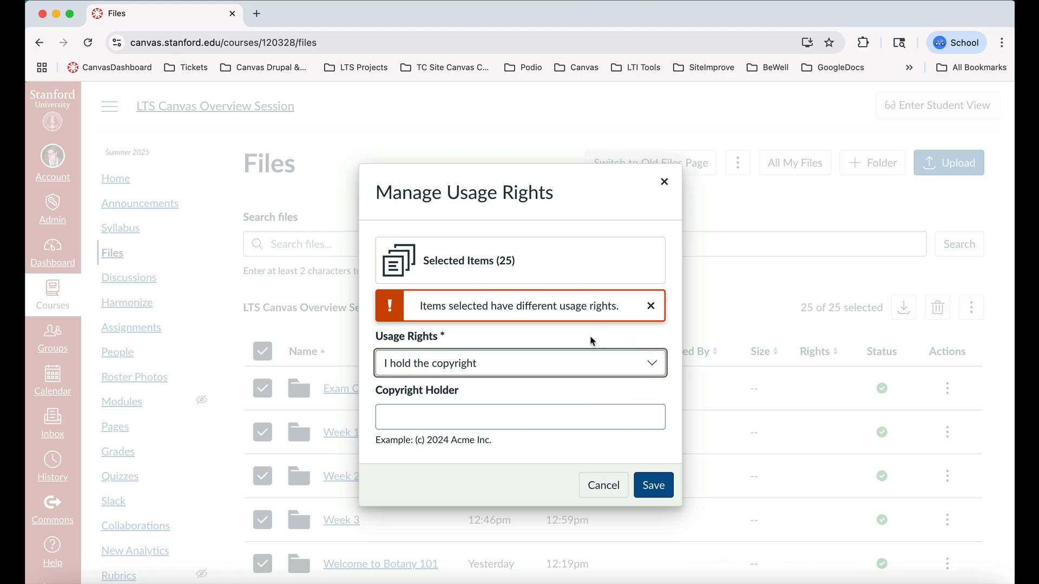
click(656, 485)
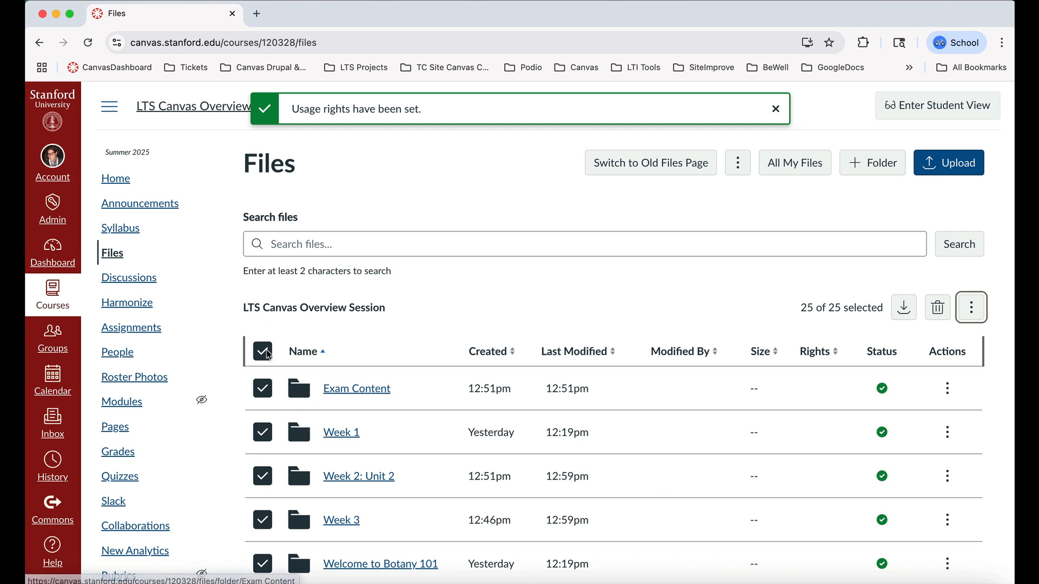
- Set the availability of all selected items to Publish and save the permissions
click(972, 316)
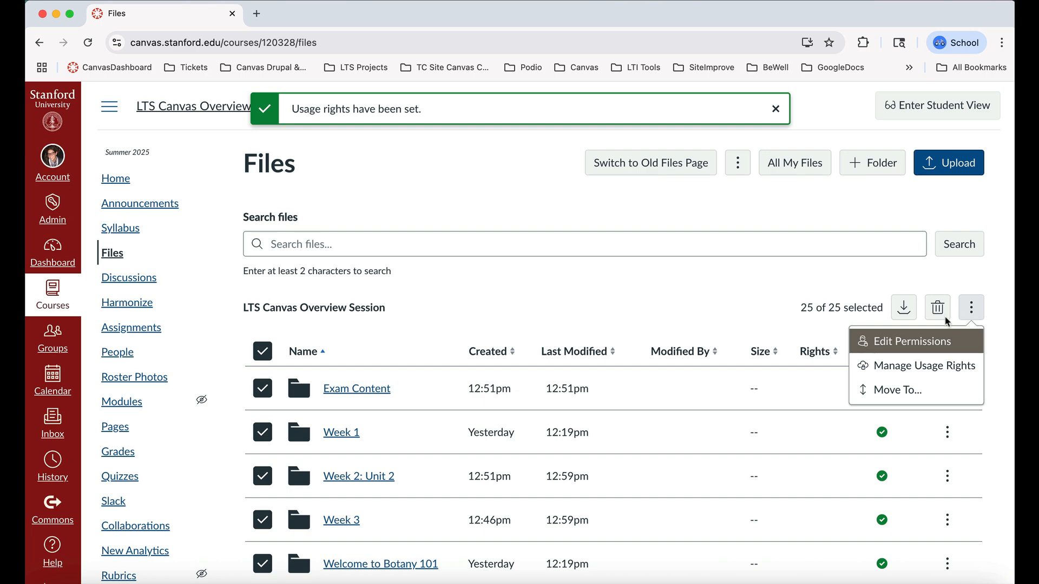
click(911, 342)
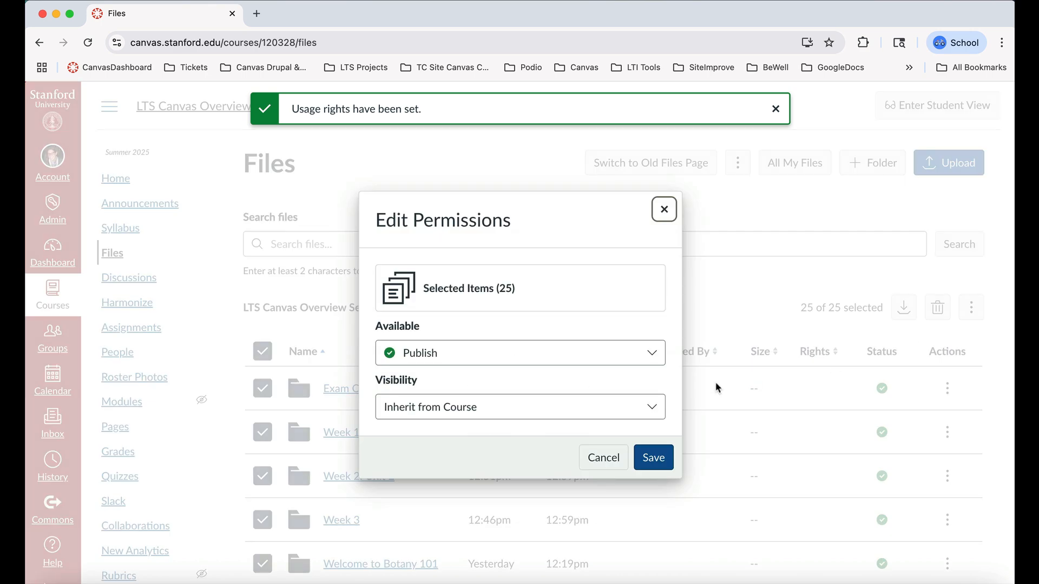
click(652, 353)
click(634, 375)
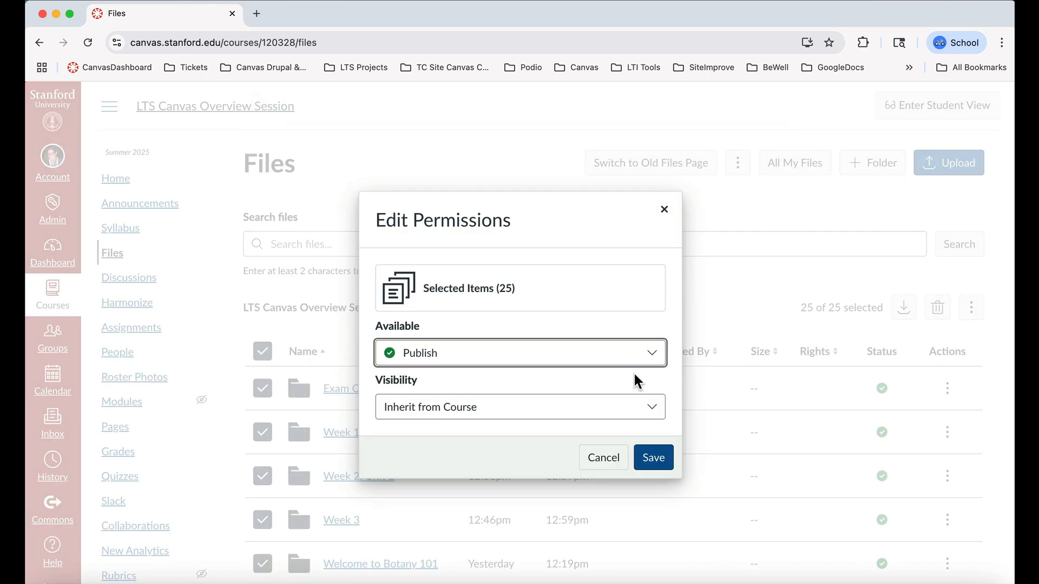
click(652, 457)
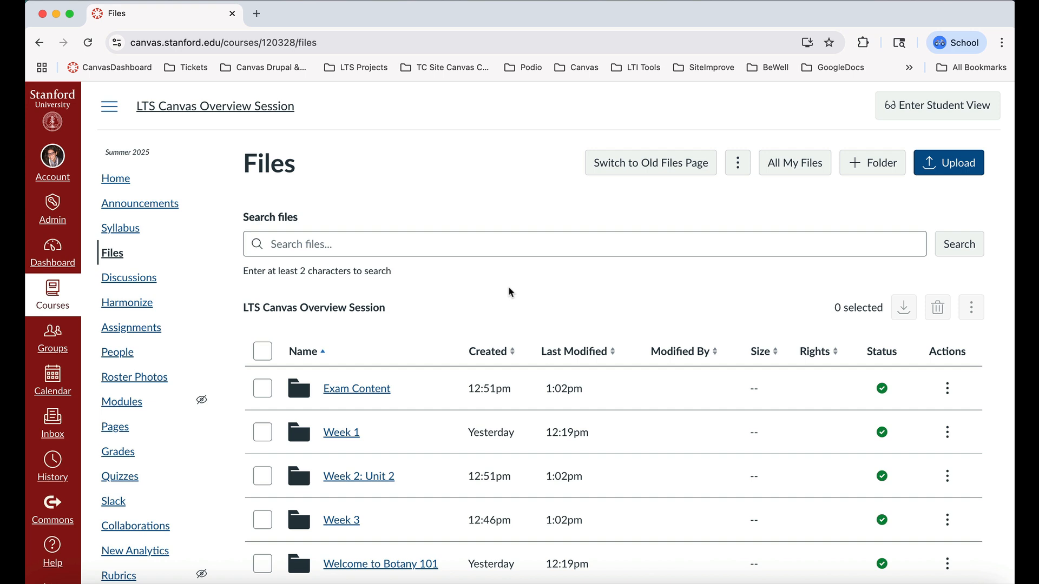
- Select all items in the file list at once, and clear the selection
key(super+a)
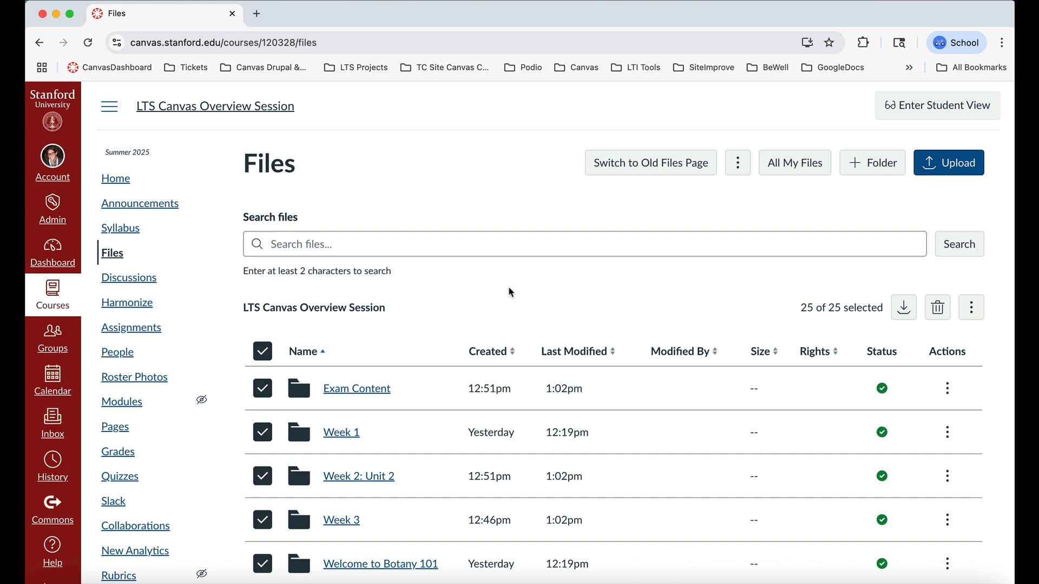
scroll(509, 293, up, 1)
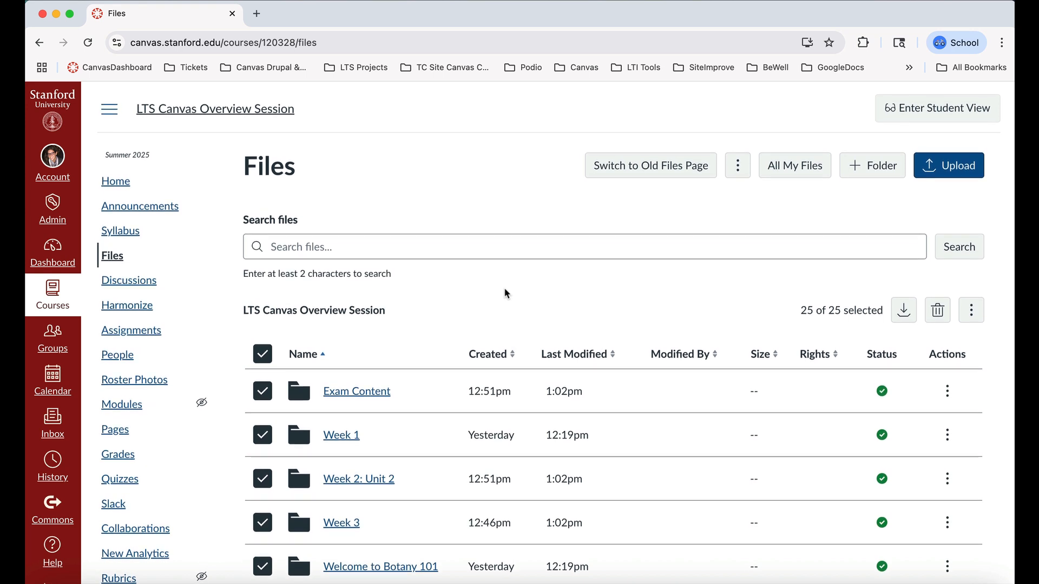
scroll(507, 293, down, 1)
click(269, 353)
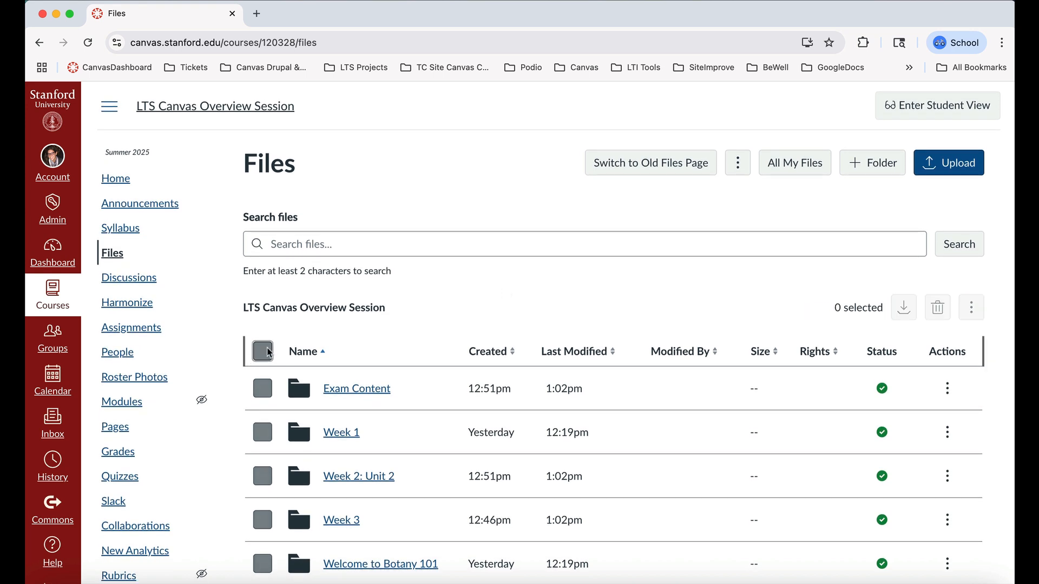
click(263, 351)
click(262, 351)
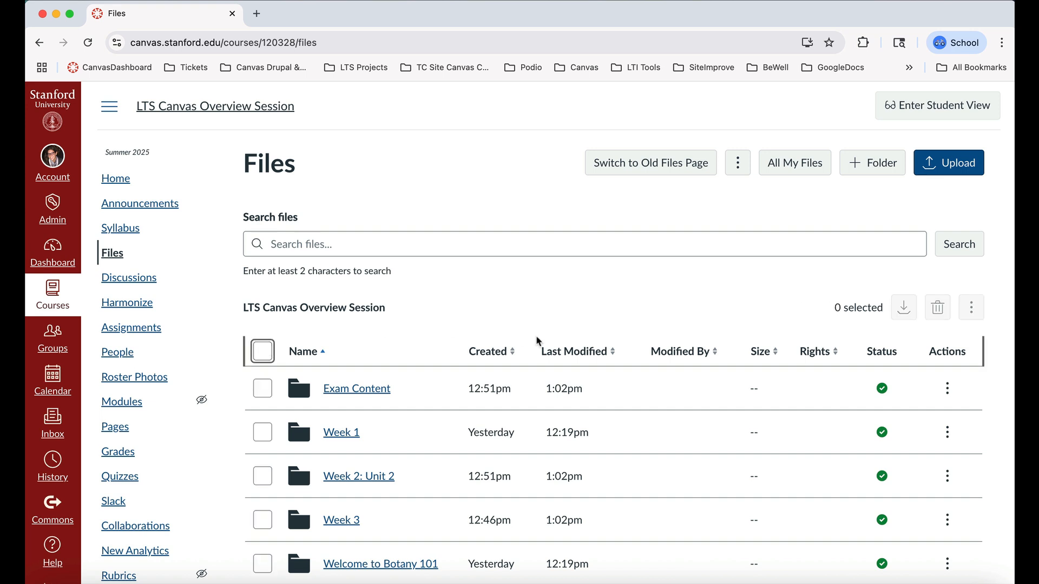
- View the Files page as a student, leave Student View, and look over the course file list
click(934, 106)
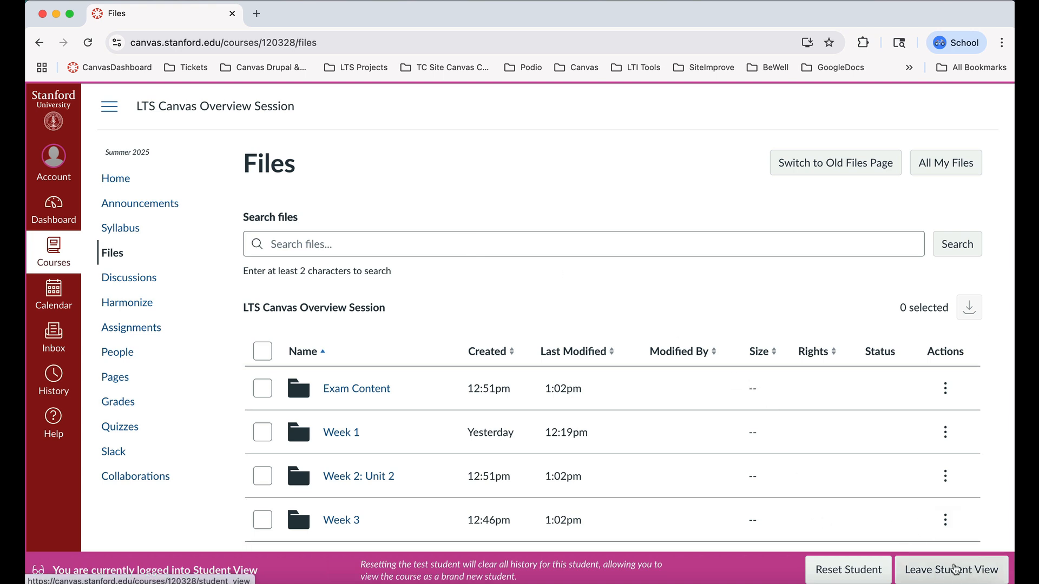
click(955, 570)
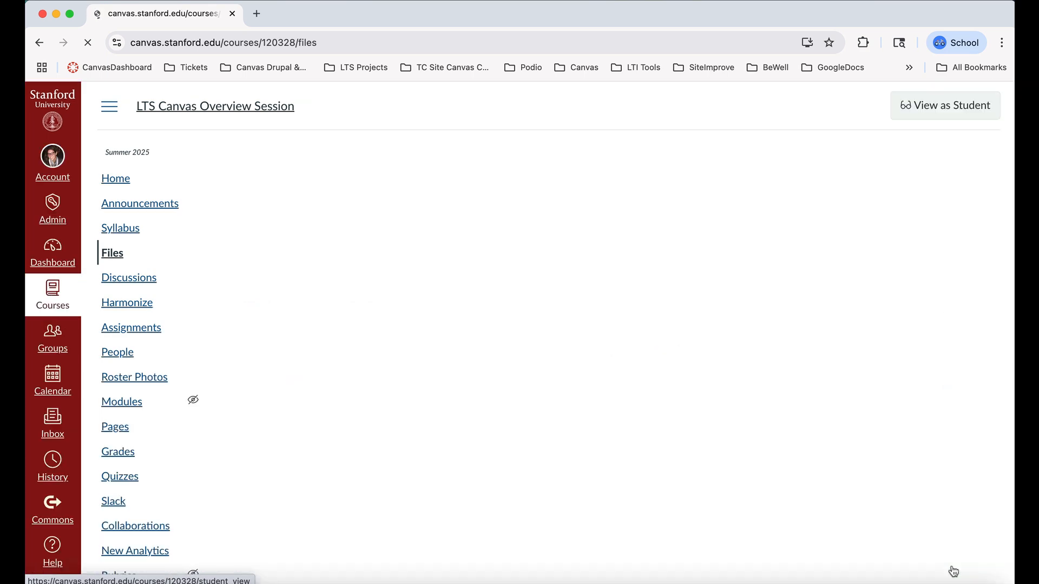
scroll(688, 323, down, 2)
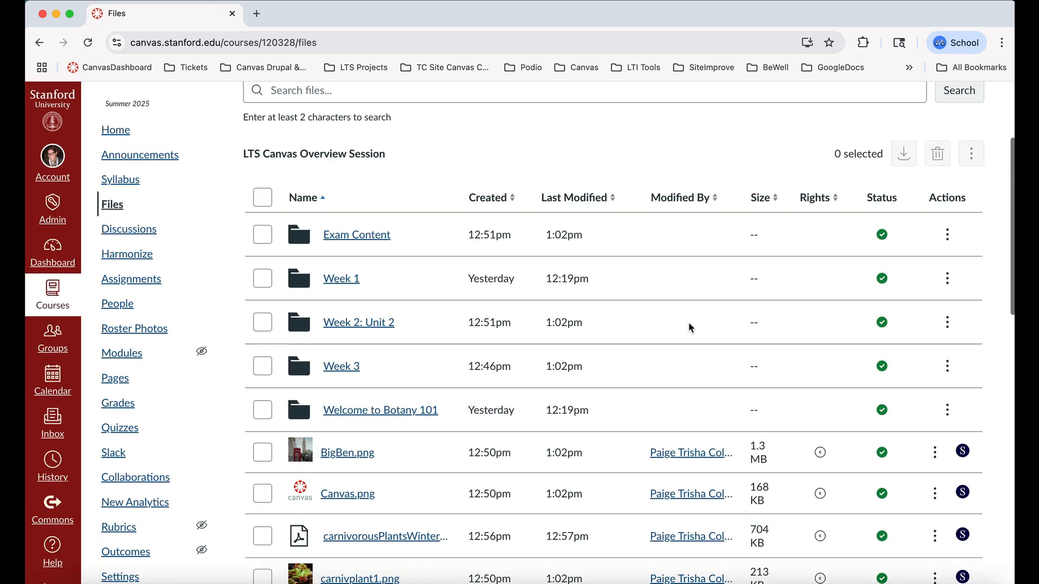
scroll(688, 322, down, 3)
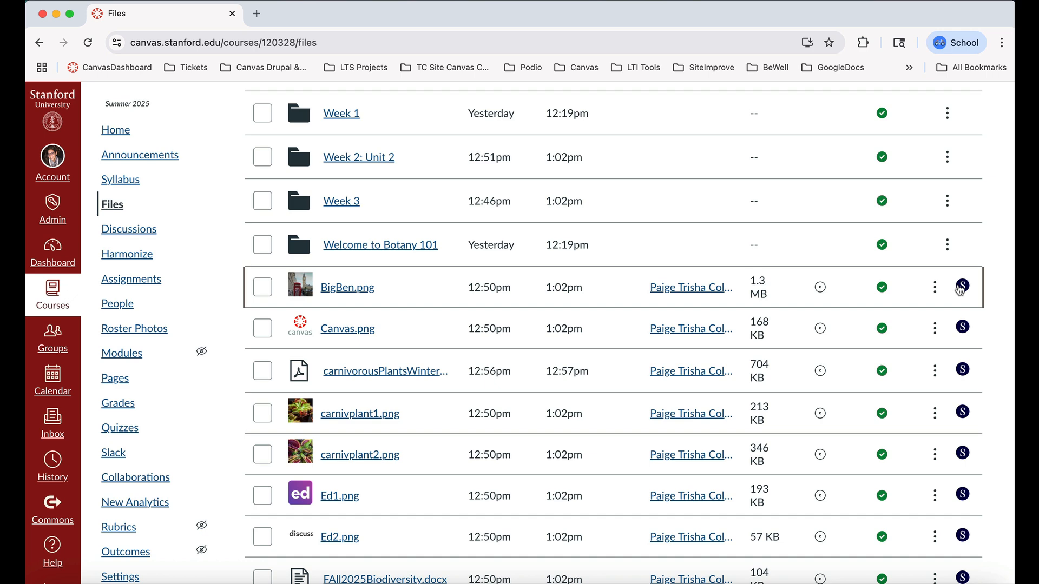
scroll(730, 250, up, 6)
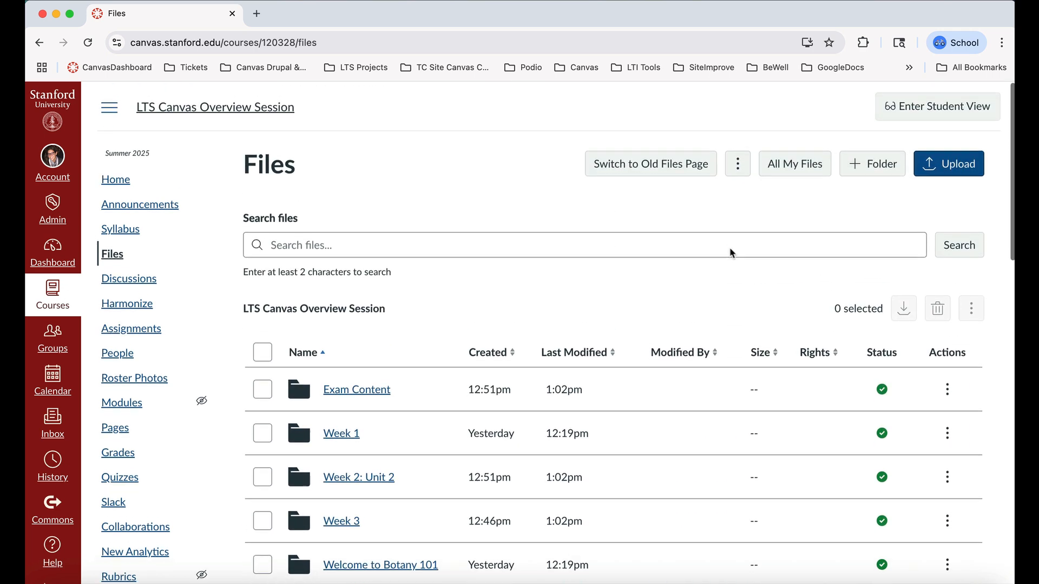